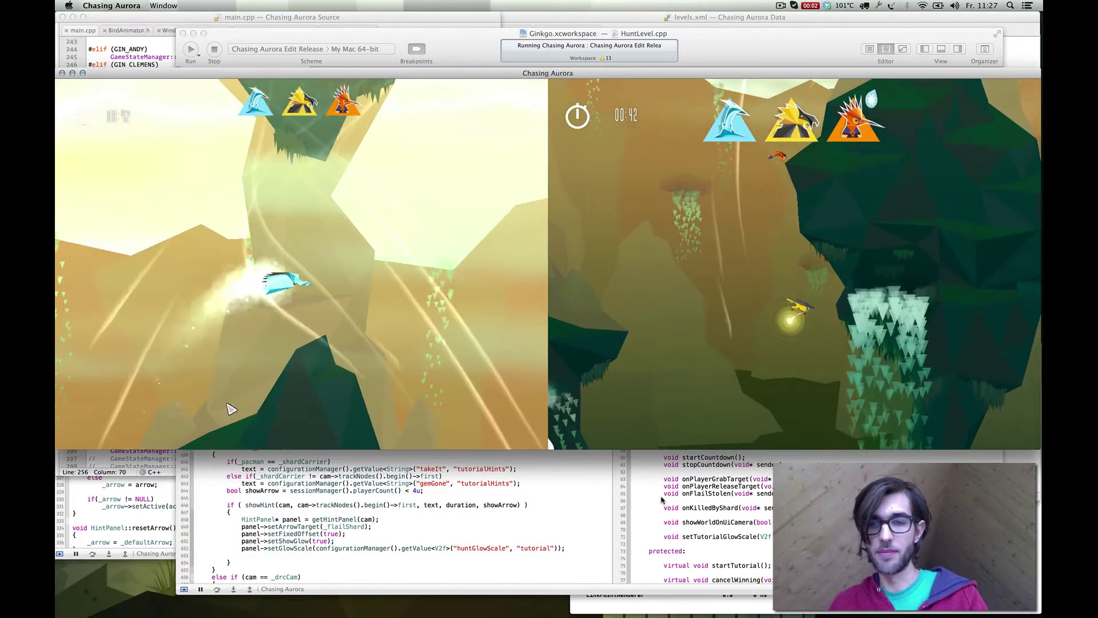
Bring up the Ginkgo editor overlay over the running Hunt round with the editor hotkey.
{"action": "key", "text": "Tab"}
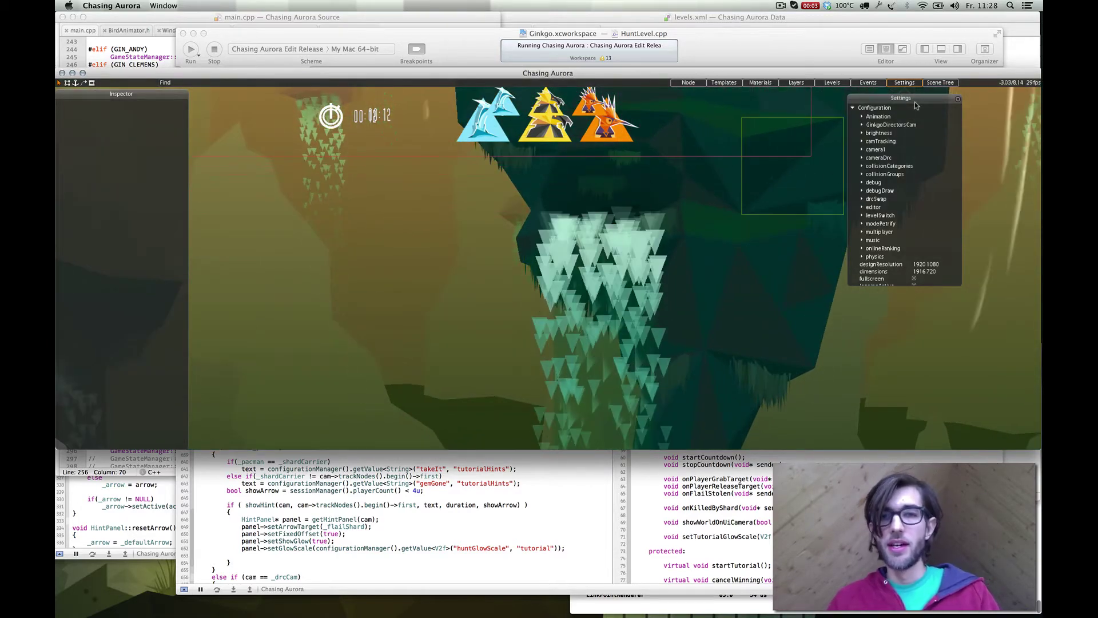
Turn on debugDraw's drawShapes setting so collision shapes appear as green outlines.
{"action": "left_click", "coordinate": [906, 83]}
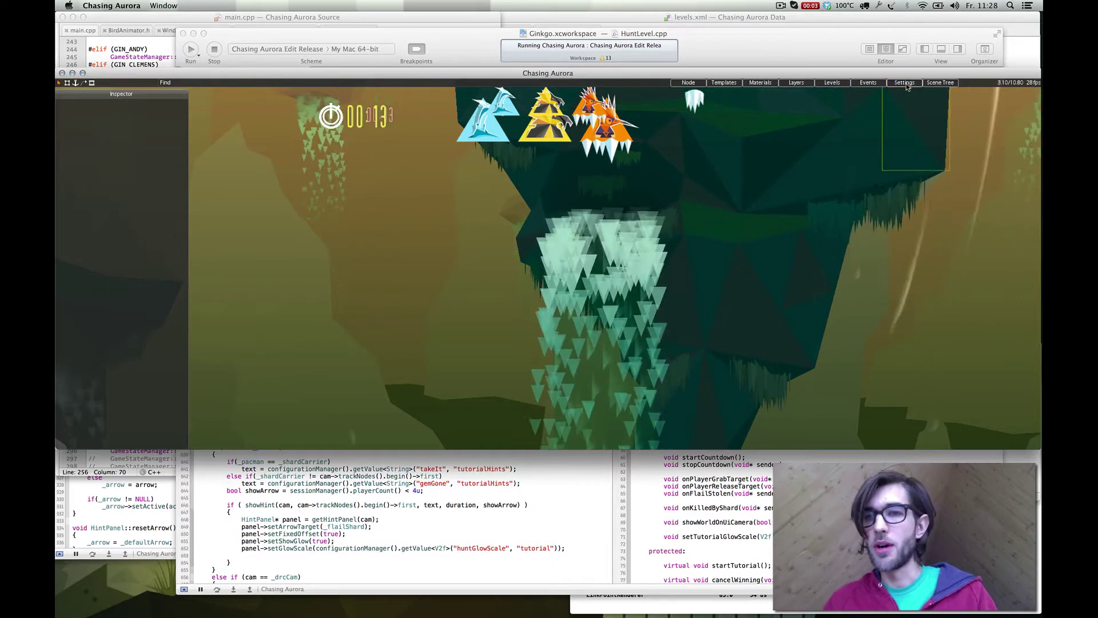
{"action": "left_click", "coordinate": [904, 84]}
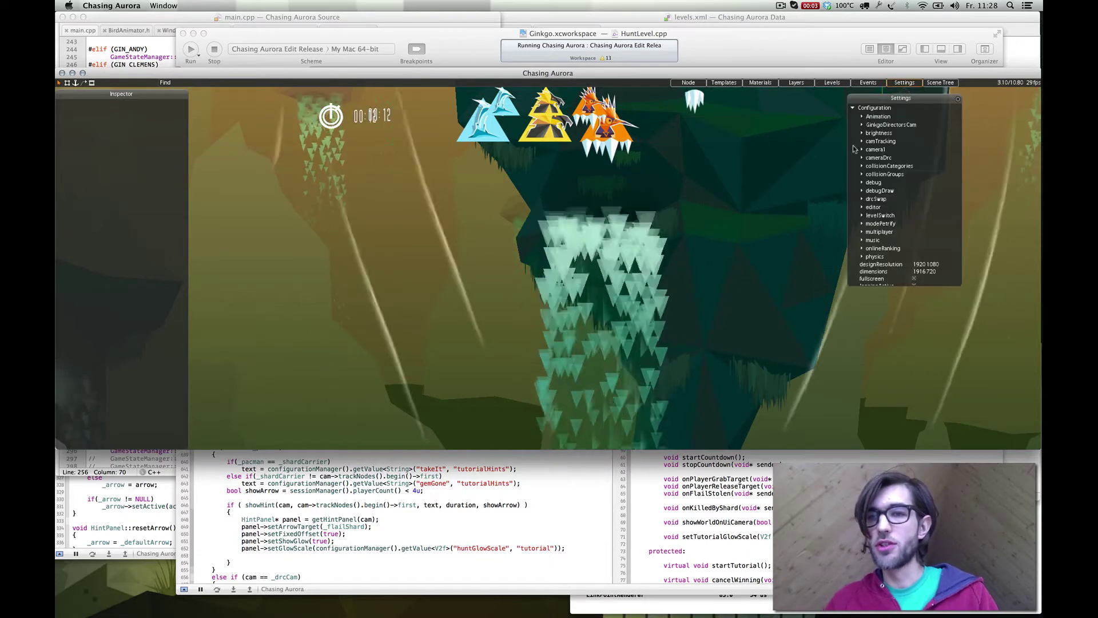
{"action": "left_click", "coordinate": [862, 191]}
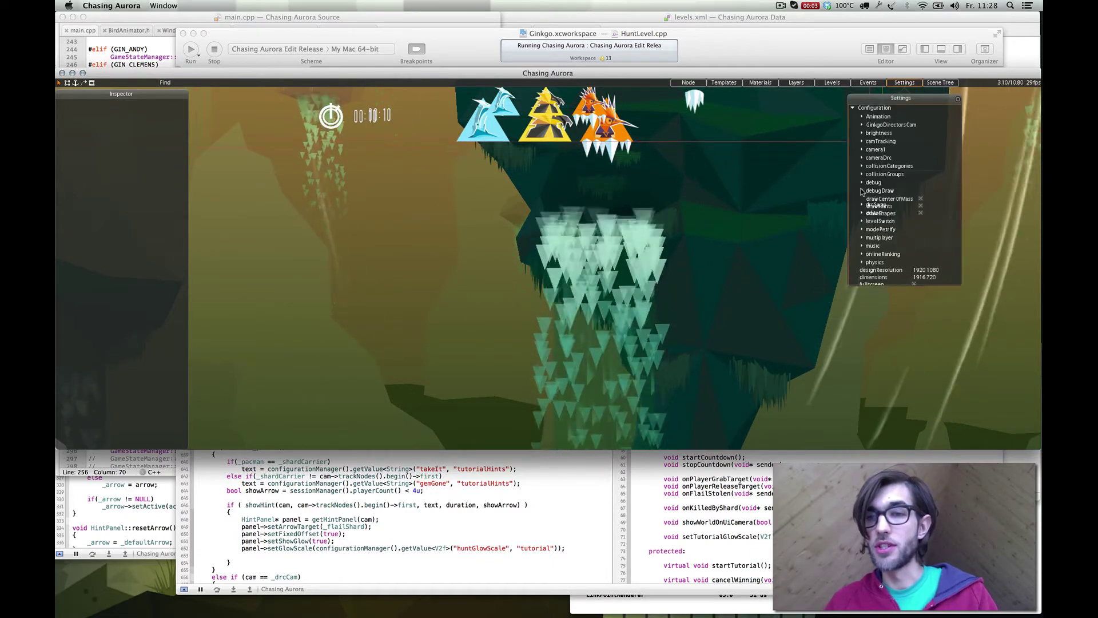
{"action": "left_click", "coordinate": [920, 214]}
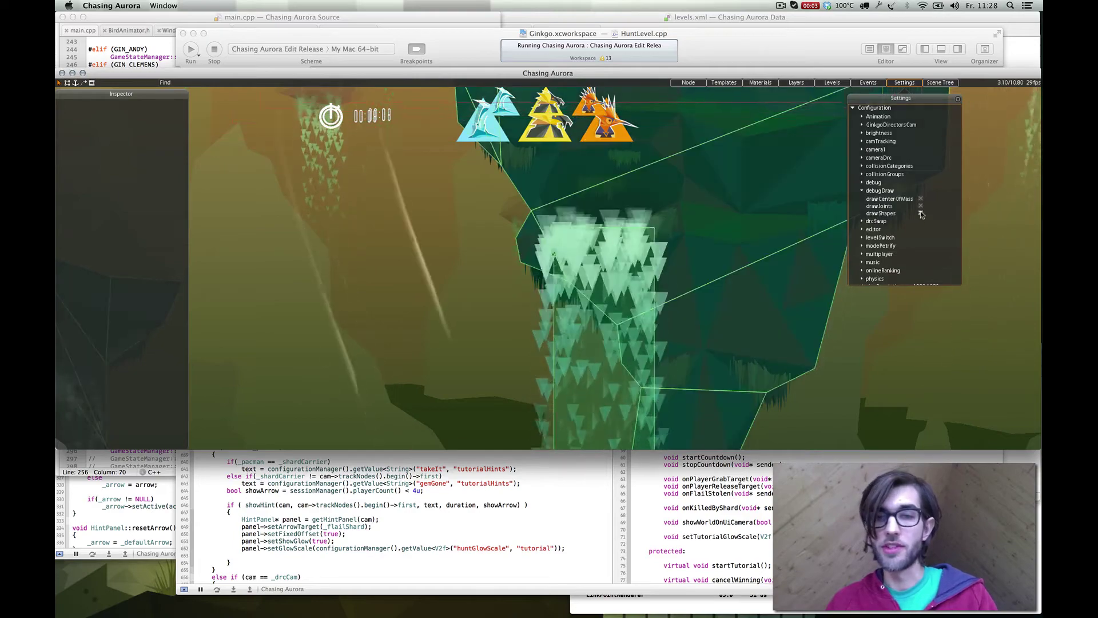
{"action": "left_click", "coordinate": [958, 100]}
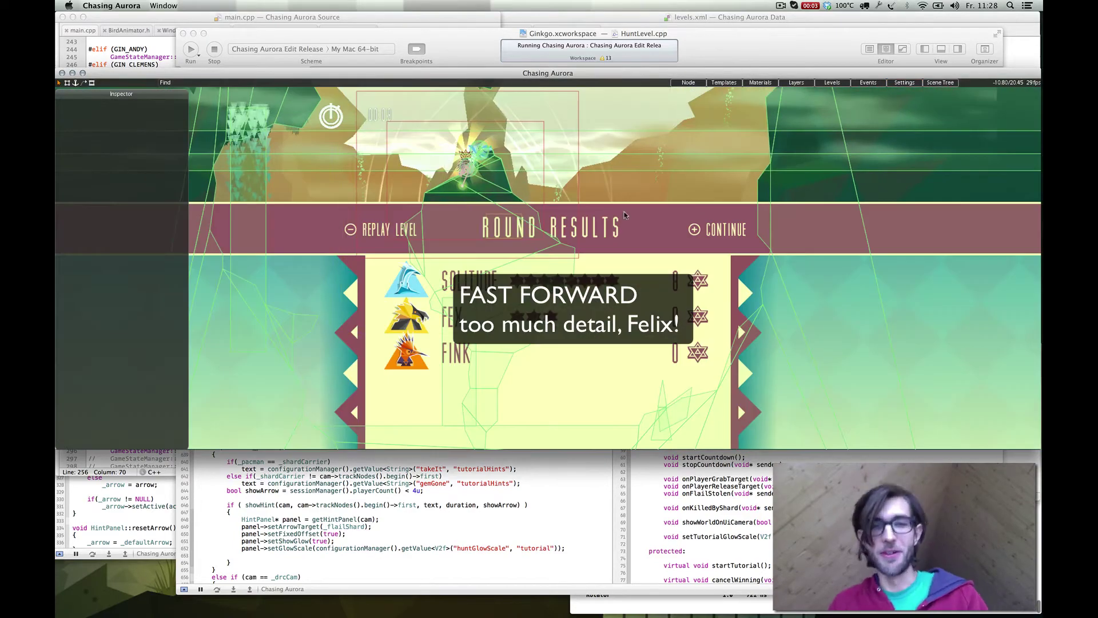
Hide the round-results standings layer in the Layers list.
{"action": "left_click", "coordinate": [805, 84]}
{"action": "left_click", "coordinate": [825, 389]}
{"action": "left_click", "coordinate": [842, 96]}
Zoom in on the central rock and select the waterfall object.
{"action": "scroll", "coordinate": [477, 308], "scroll_direction": "up", "scroll_amount": 5}
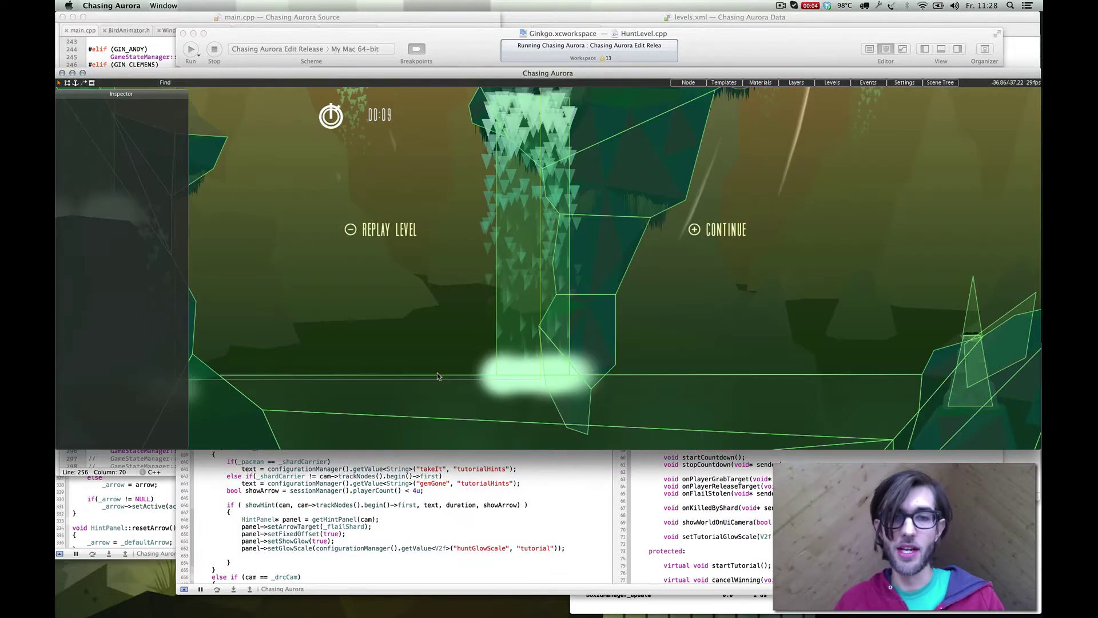
{"action": "scroll", "coordinate": [477, 308], "scroll_direction": "down", "scroll_amount": 4}
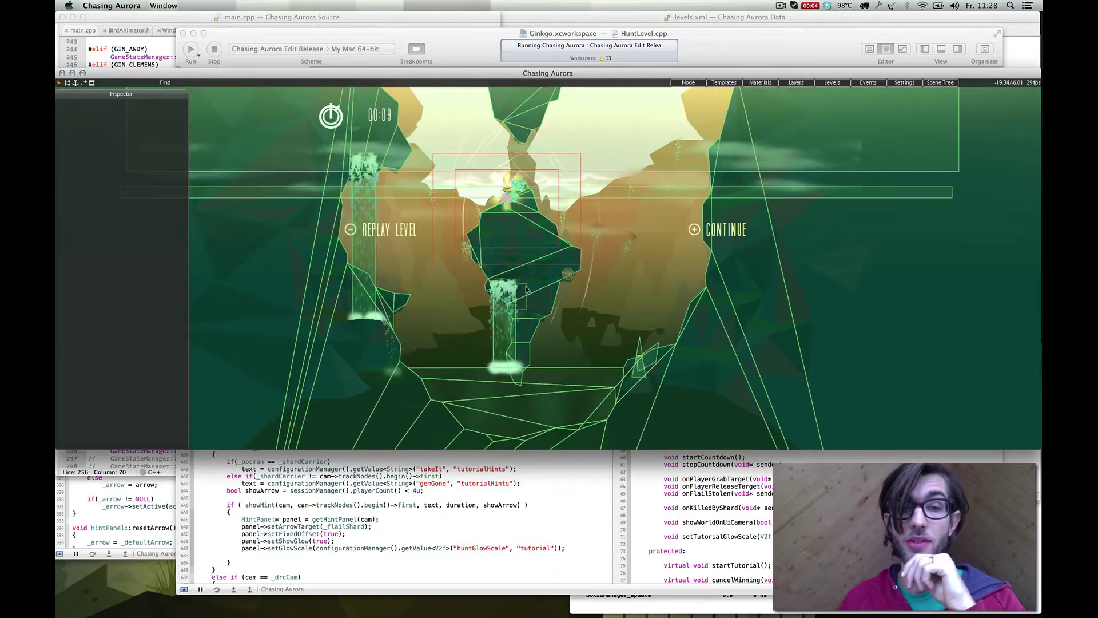
{"action": "scroll", "coordinate": [440, 302], "scroll_direction": "down", "scroll_amount": 5}
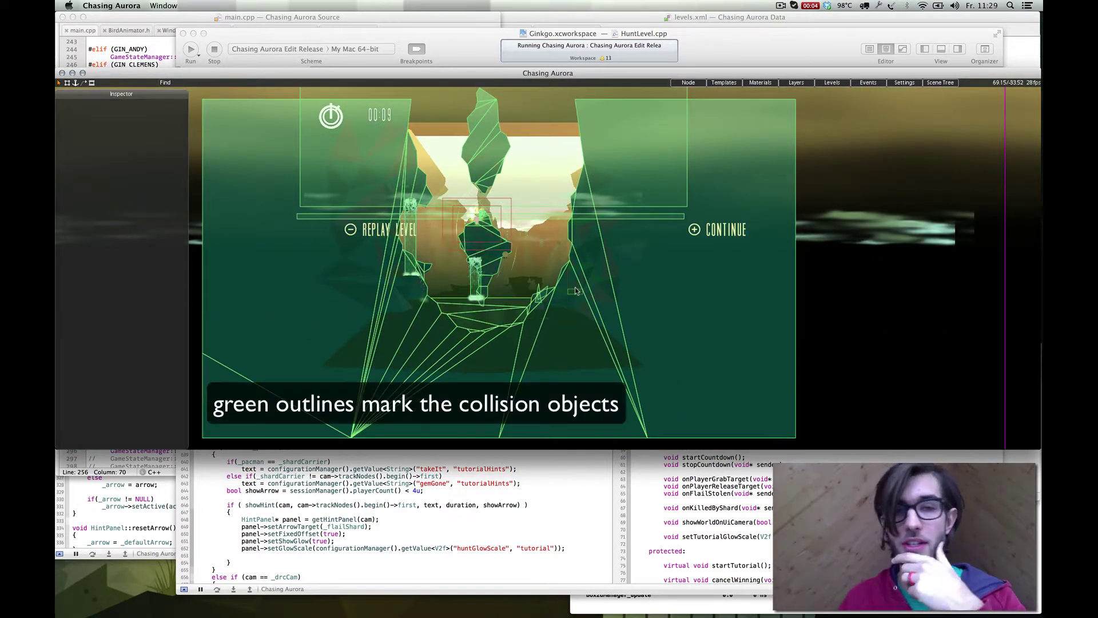
{"action": "scroll", "coordinate": [376, 212], "scroll_direction": "up", "scroll_amount": 3}
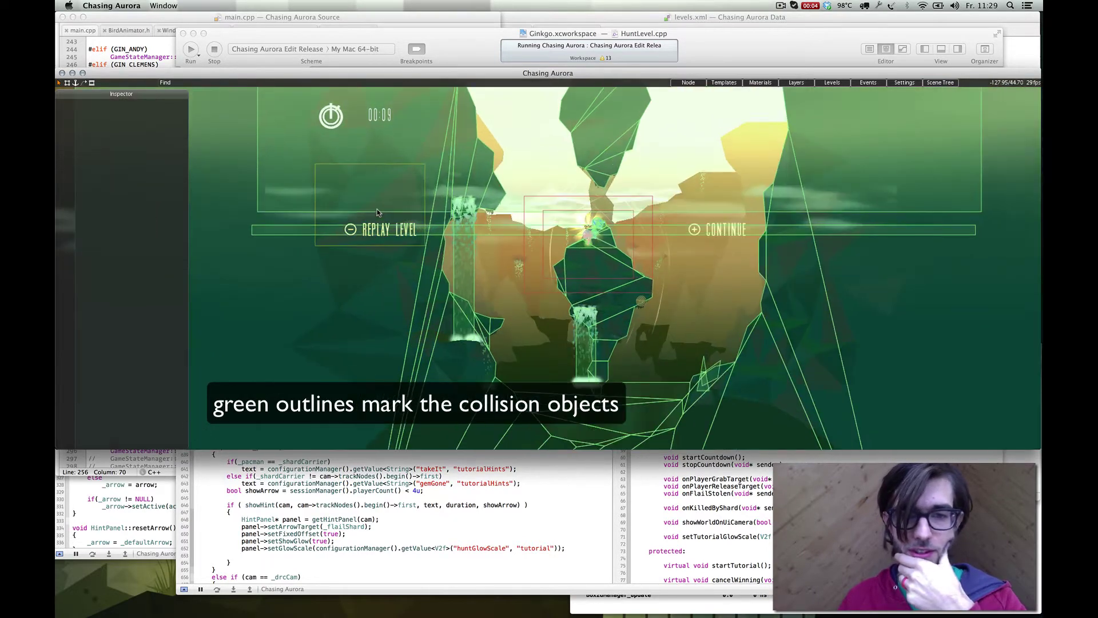
{"action": "scroll", "coordinate": [497, 250], "scroll_direction": "up", "scroll_amount": 5}
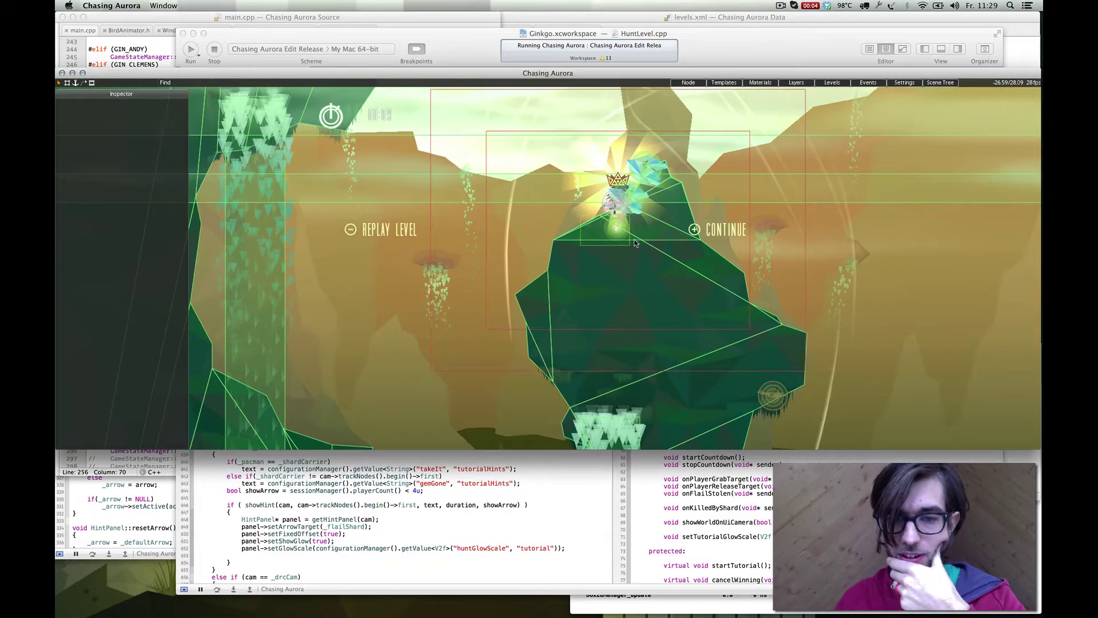
{"action": "left_click_drag", "start_coordinate": [635, 243], "coordinate": [597, 153]}
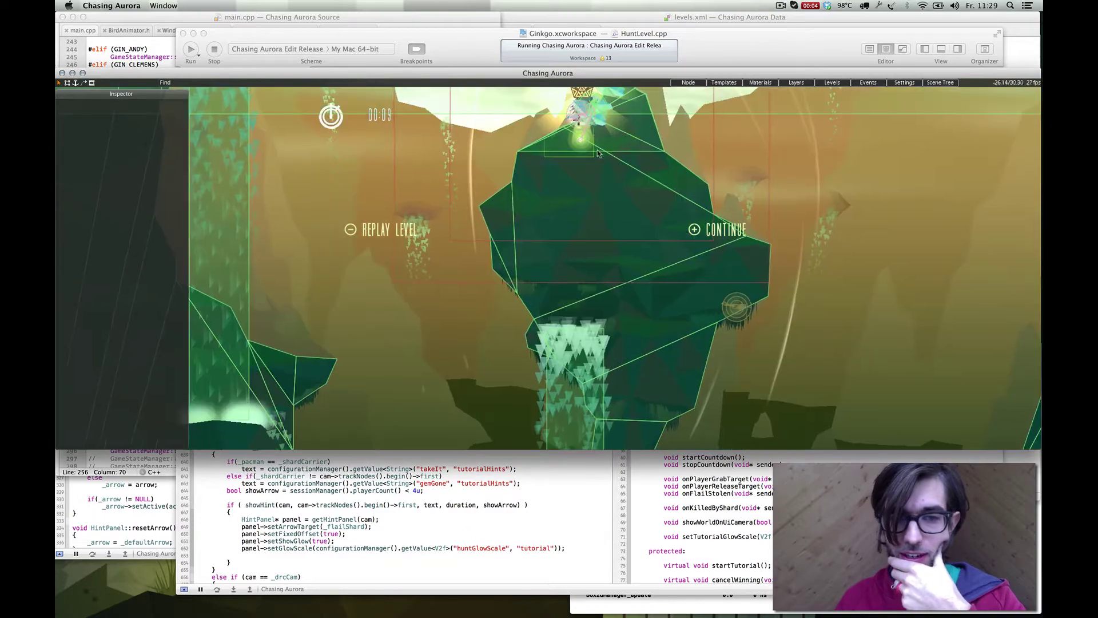
{"action": "middle_click_drag", "start_coordinate": [587, 324], "coordinate": [568, 238]}
{"action": "scroll", "coordinate": [546, 388], "scroll_direction": "up", "scroll_amount": 3}
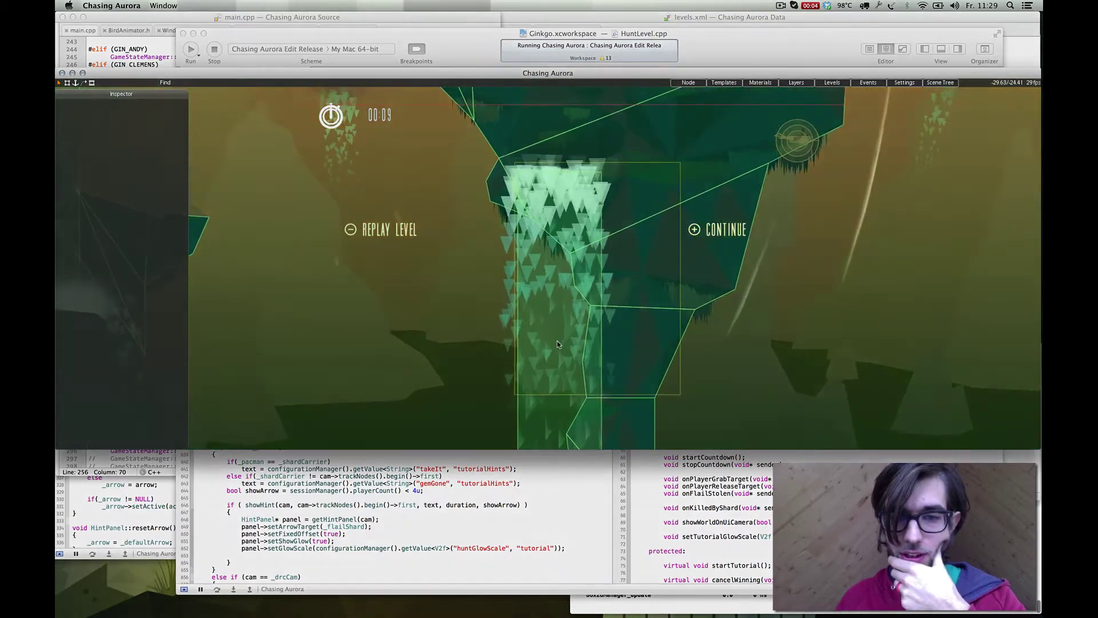
{"action": "left_click", "coordinate": [523, 320]}
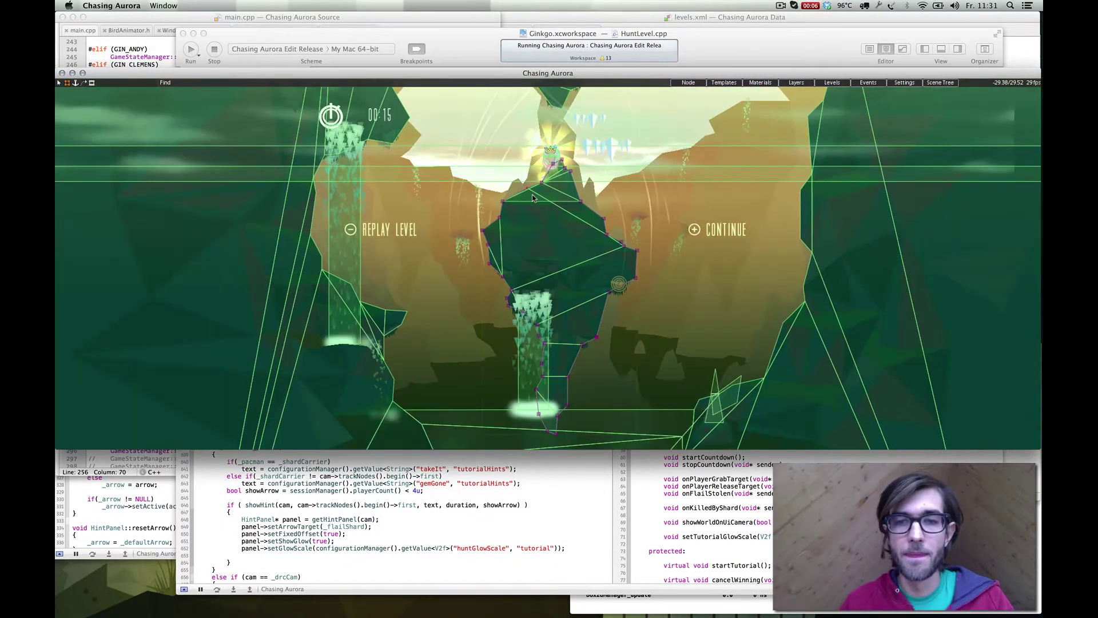
Drag the dark rock's outline vertices so the rock fits the waterfall's top.
{"action": "middle_click_drag", "start_coordinate": [533, 194], "coordinate": [522, 152]}
{"action": "scroll", "coordinate": [515, 210], "scroll_direction": "up", "scroll_amount": 5}
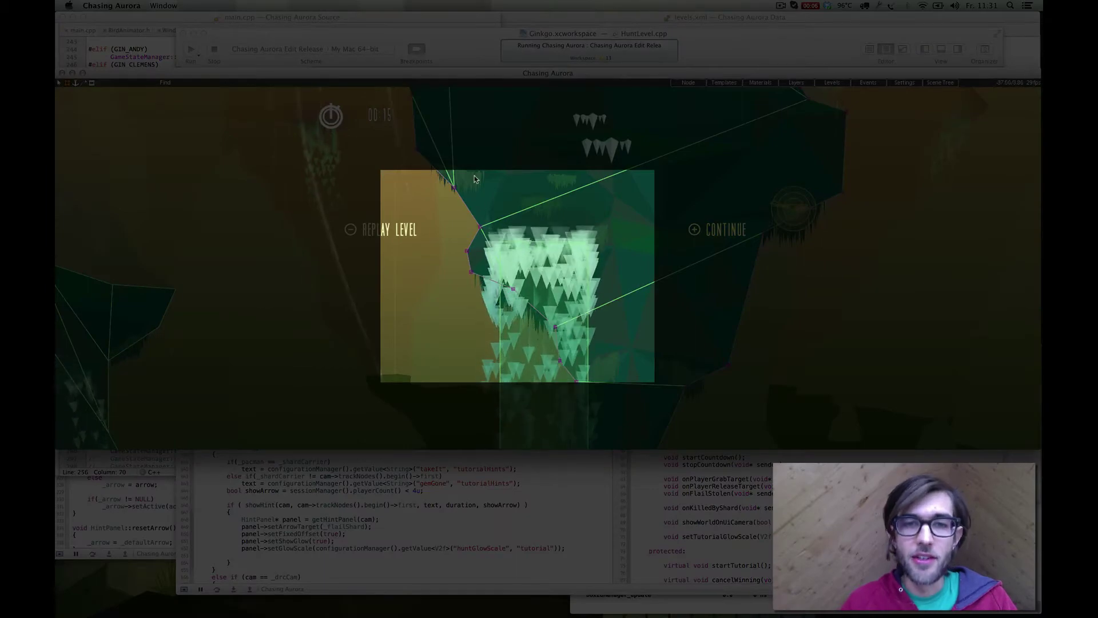
{"action": "middle_click_drag", "start_coordinate": [479, 207], "coordinate": [444, 267]}
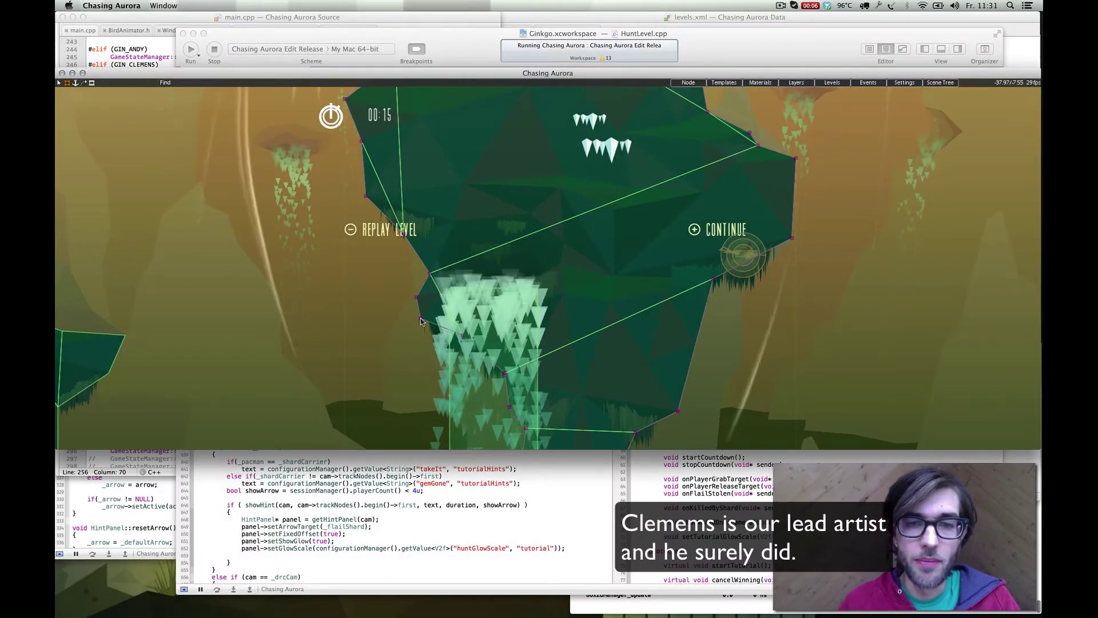
{"action": "left_click_drag", "start_coordinate": [421, 322], "coordinate": [441, 298]}
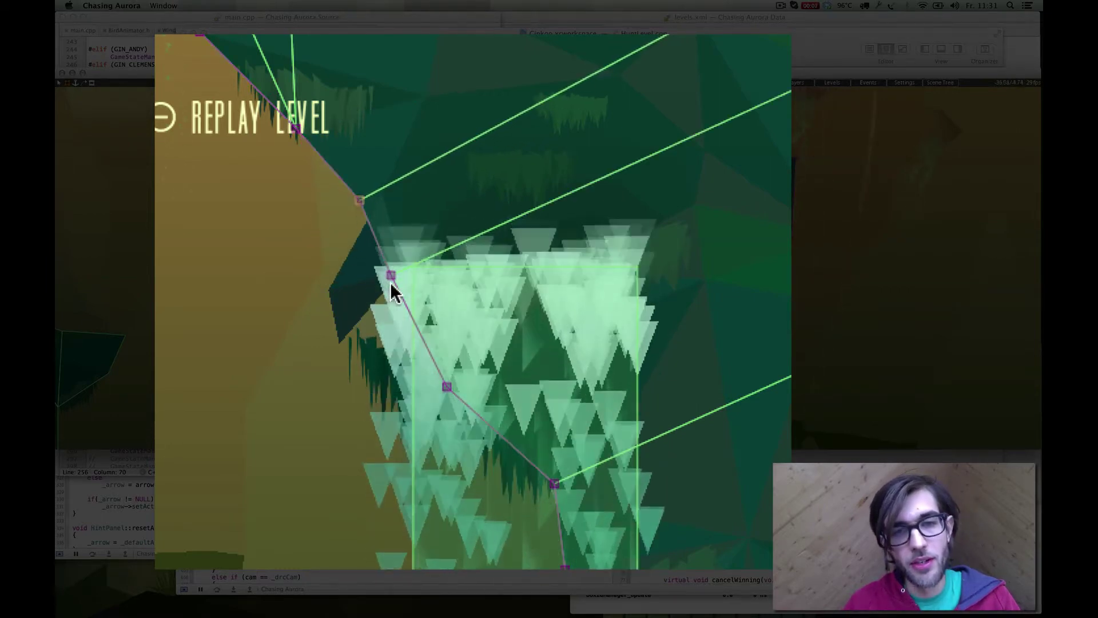
{"action": "left_click_drag", "start_coordinate": [430, 242], "coordinate": [407, 262]}
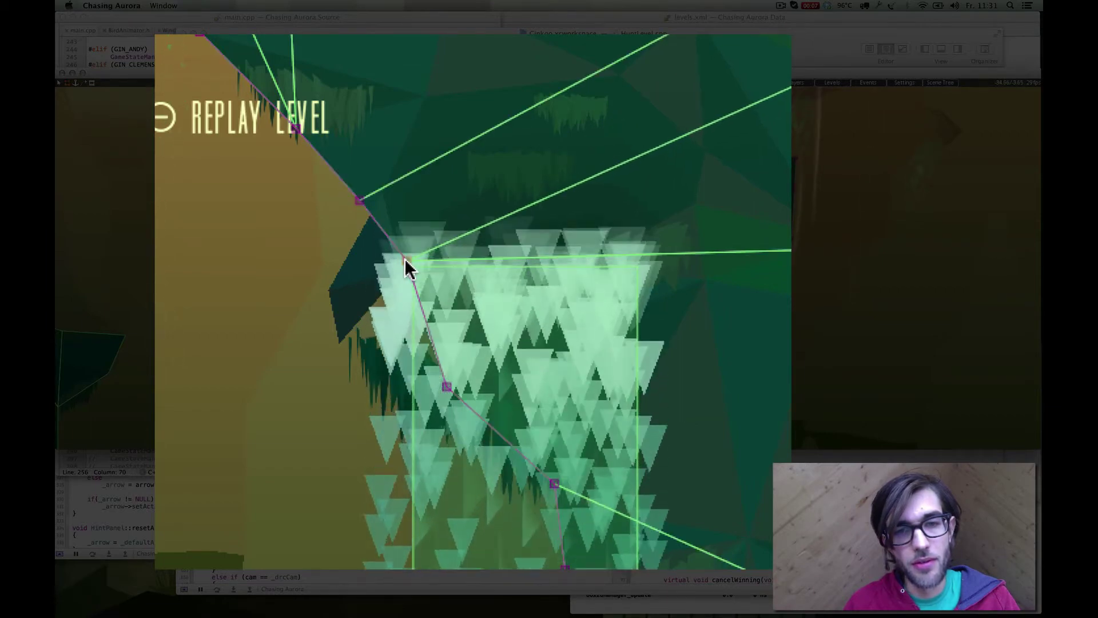
Select decoShapeTriangles_043 beside the waterfall and move it against the rock edge.
{"action": "left_click", "coordinate": [353, 306]}
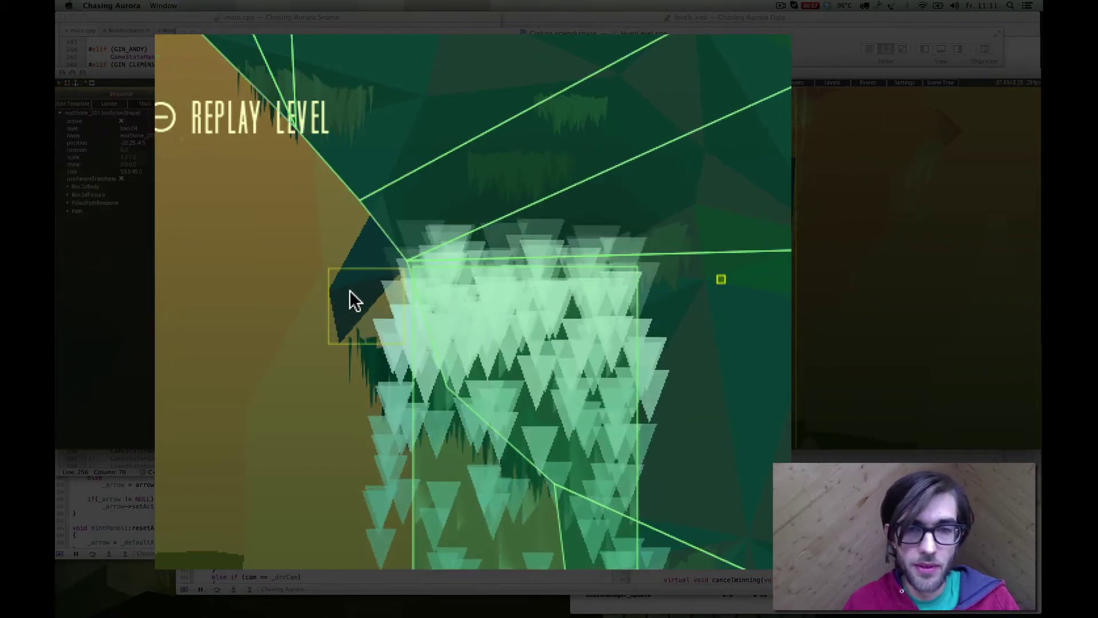
{"action": "left_click", "coordinate": [350, 307]}
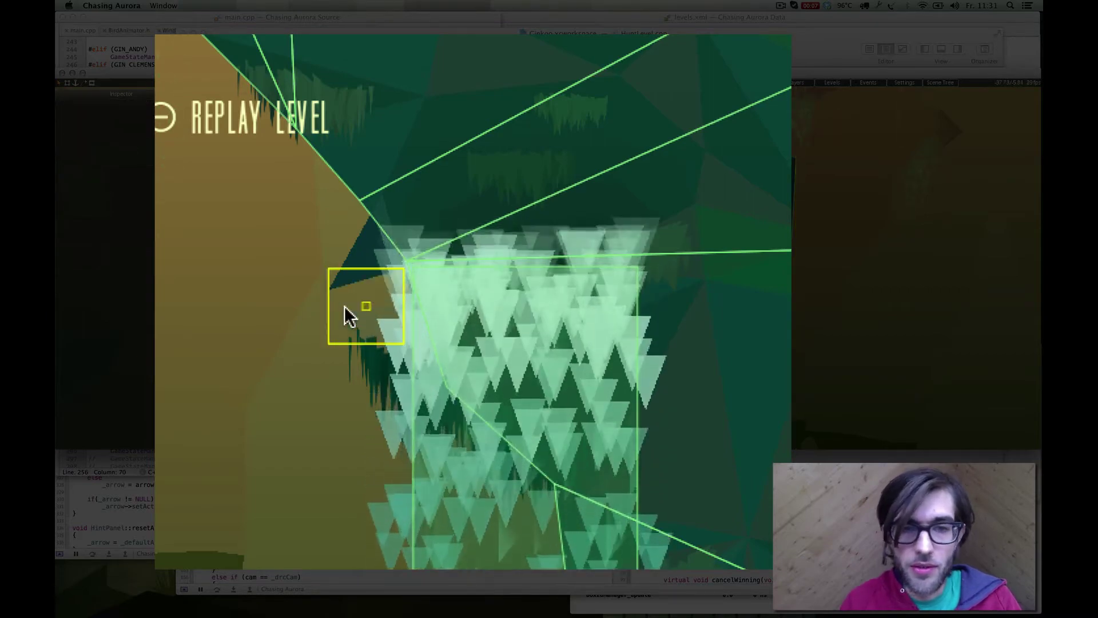
{"action": "left_click", "coordinate": [364, 270]}
{"action": "scroll", "coordinate": [360, 261], "scroll_direction": "up", "scroll_amount": 5}
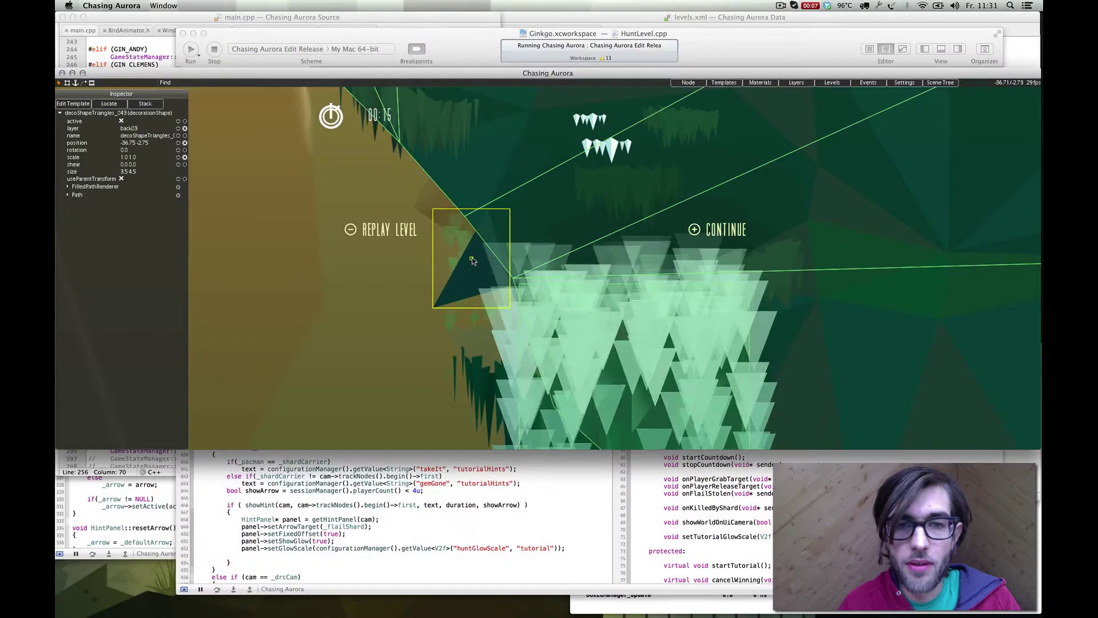
{"action": "left_click_drag", "start_coordinate": [472, 259], "coordinate": [488, 229]}
Fit the decoration triangle's three corners onto the rock edge.
{"action": "key", "text": "Tab"}
{"action": "key", "text": "Tab"}
Pan and zoom the view toward the waterfall with the property inspector hidden.
{"action": "key", "text": "Tab"}
{"action": "left_click_drag", "start_coordinate": [501, 179], "coordinate": [487, 210]}
{"action": "left_click_drag", "start_coordinate": [450, 277], "coordinate": [466, 217]}
{"action": "left_click_drag", "start_coordinate": [526, 255], "coordinate": [513, 279]}
{"action": "scroll", "coordinate": [513, 288], "scroll_direction": "down", "scroll_amount": 3}
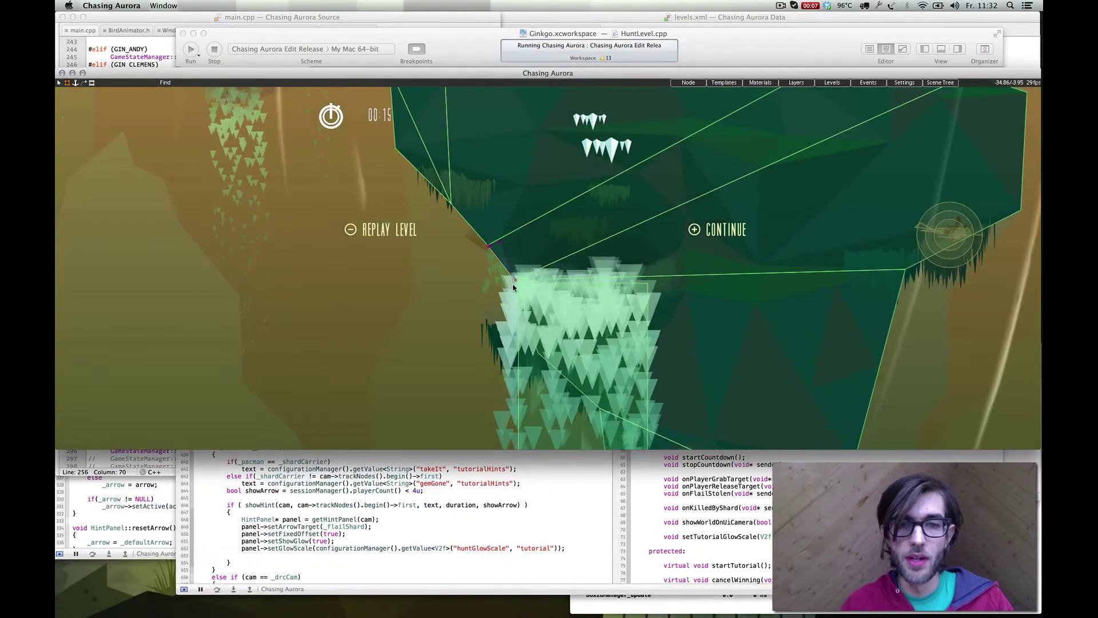
{"action": "middle_click_drag", "start_coordinate": [467, 243], "coordinate": [452, 226]}
{"action": "key", "text": "Tab"}
{"action": "scroll", "coordinate": [431, 309], "scroll_direction": "down", "scroll_amount": 5}
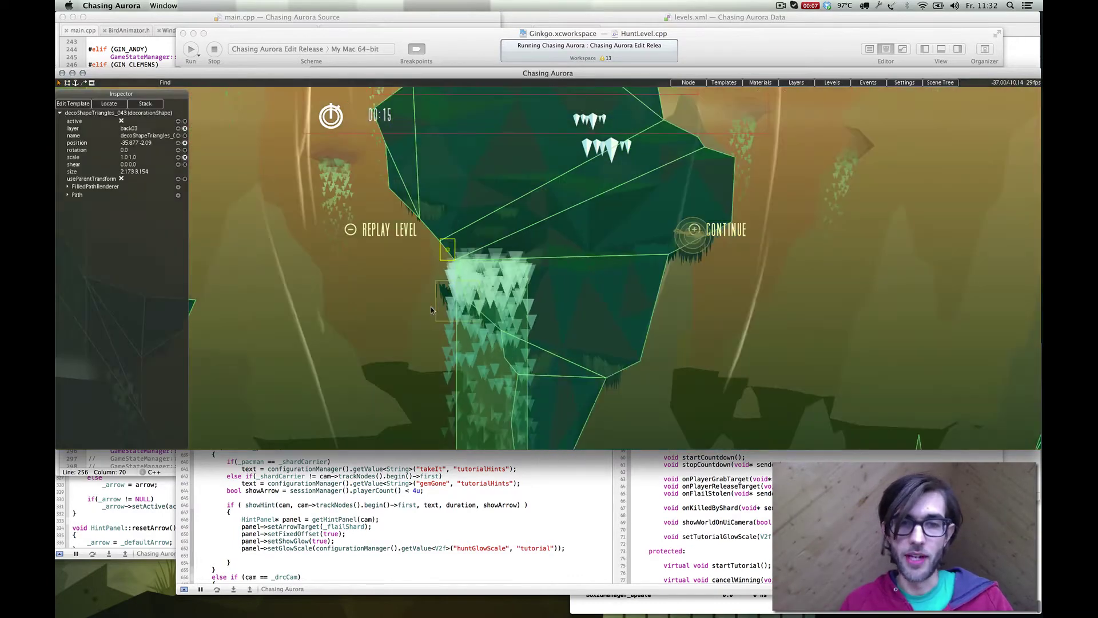
{"action": "scroll", "coordinate": [431, 310], "scroll_direction": "up", "scroll_amount": 2}
{"action": "scroll", "coordinate": [430, 307], "scroll_direction": "down", "scroll_amount": 5}
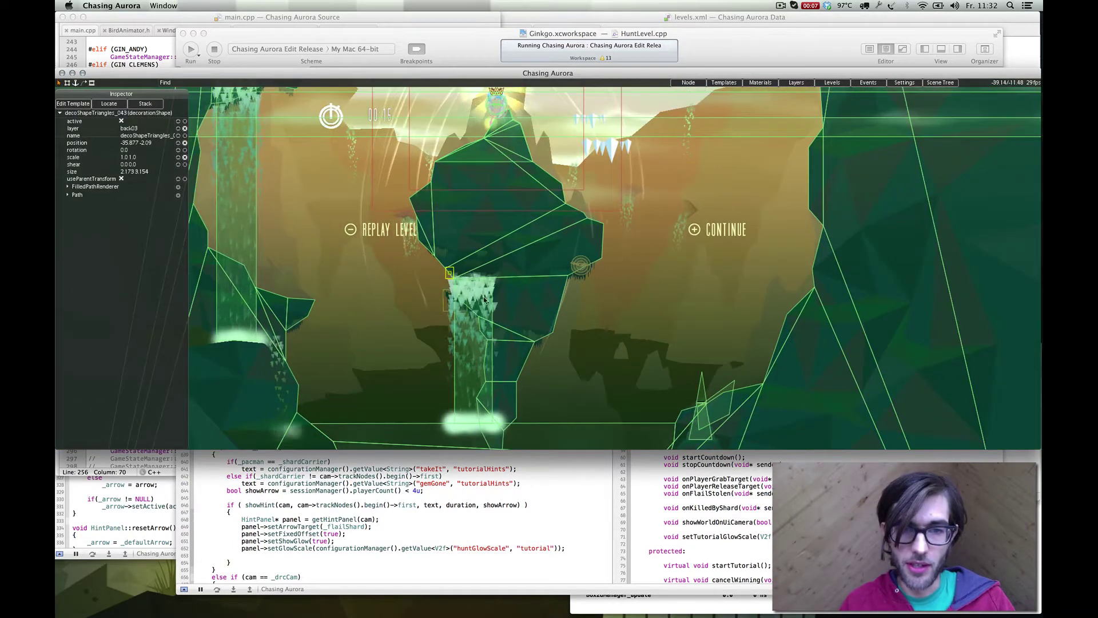
{"action": "scroll", "coordinate": [459, 324], "scroll_direction": "up", "scroll_amount": 3}
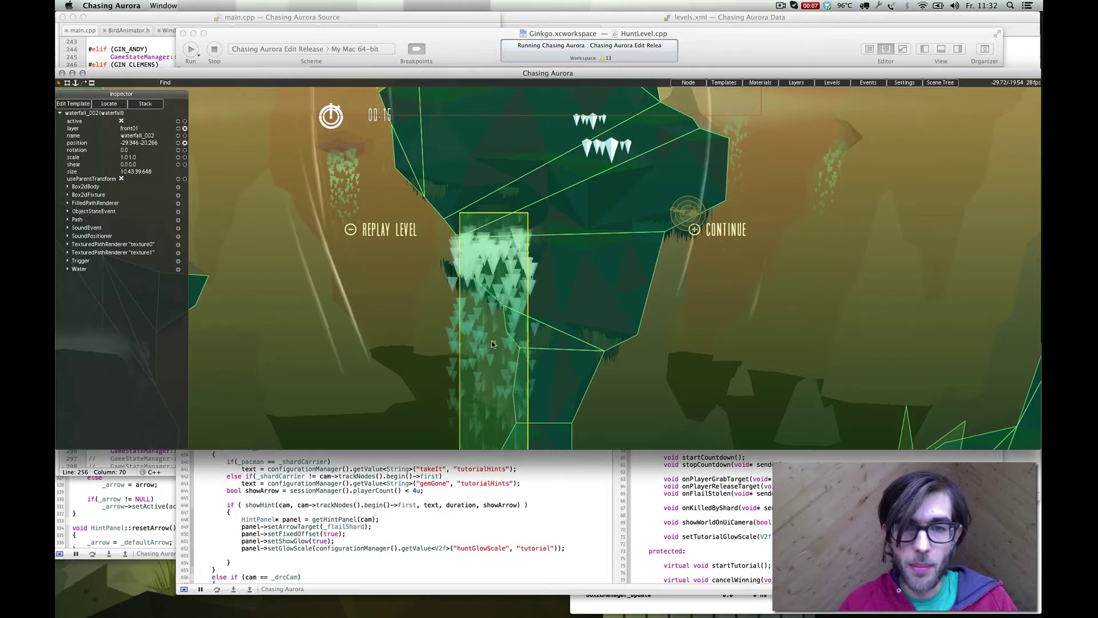
Widen the waterfall by dragging its left edge outward in point edit mode.
{"action": "double_click", "coordinate": [492, 232]}
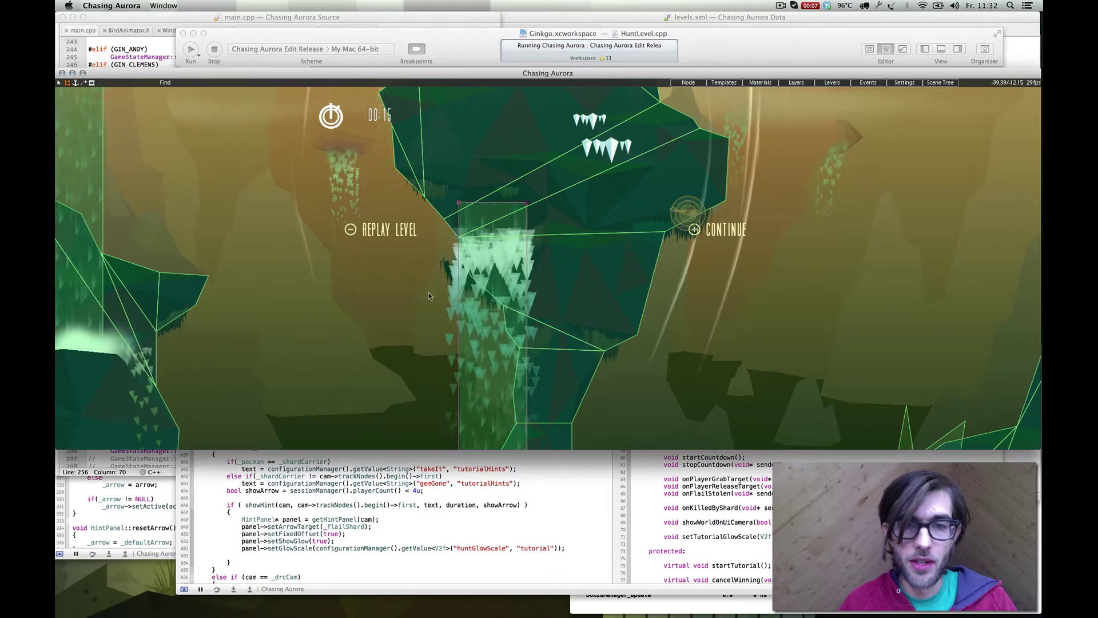
{"action": "scroll", "coordinate": [430, 296], "scroll_direction": "down", "scroll_amount": 5}
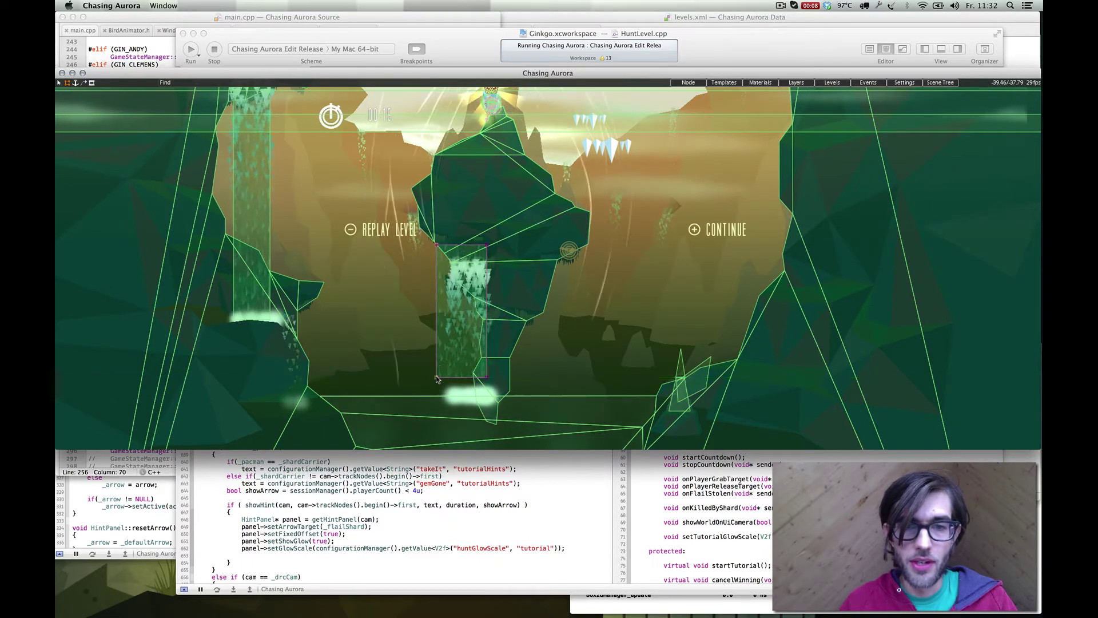
{"action": "scroll", "coordinate": [440, 369], "scroll_direction": "up", "scroll_amount": 5}
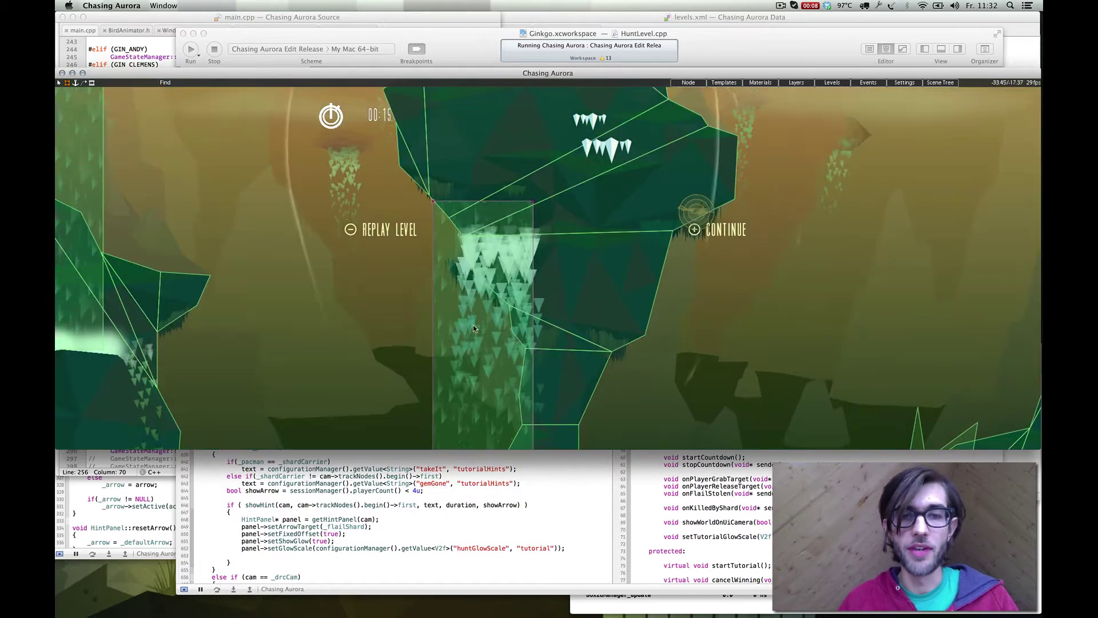
{"action": "middle_click_drag", "start_coordinate": [473, 329], "coordinate": [473, 339]}
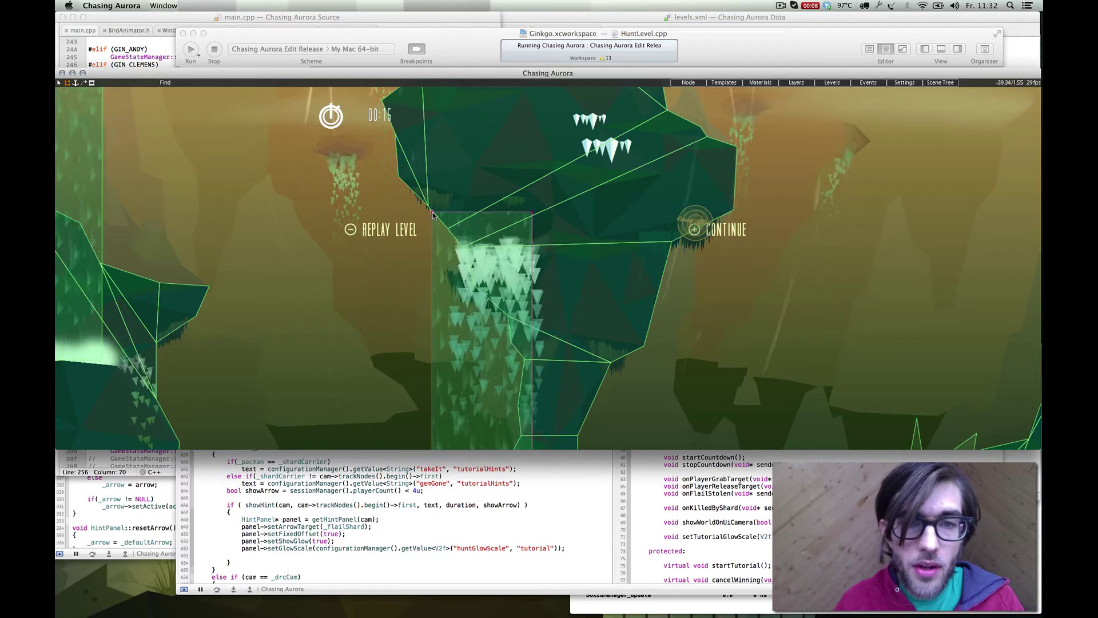
{"action": "left_click_drag", "start_coordinate": [433, 214], "coordinate": [424, 215]}
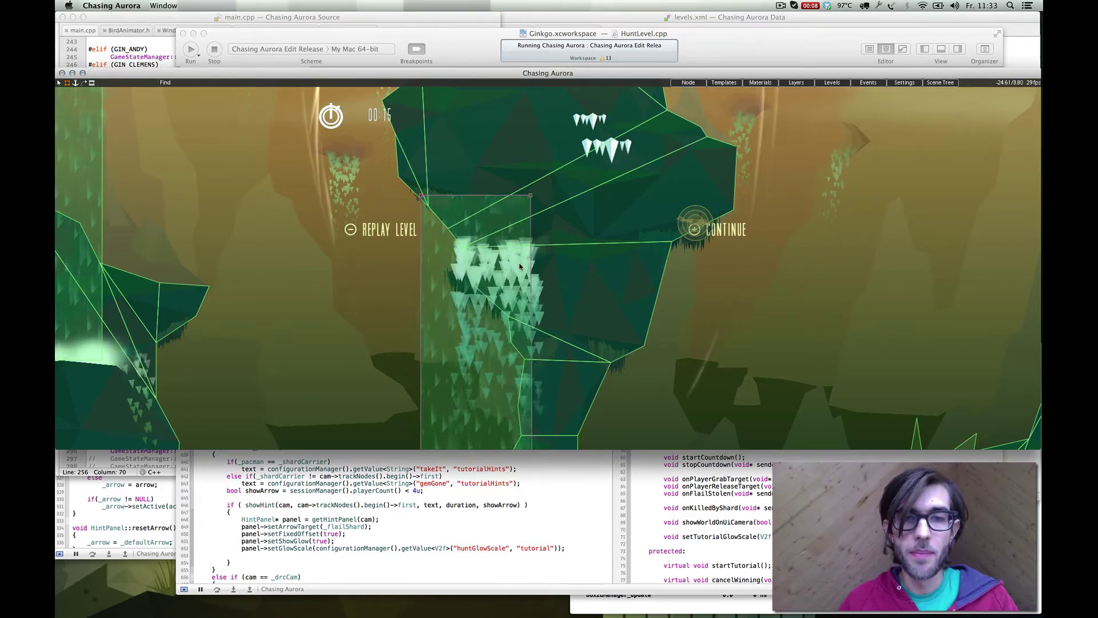
Pull the waterfall's bottom-left and bottom-right corners downward.
{"action": "middle_click_drag", "start_coordinate": [519, 270], "coordinate": [495, 175]}
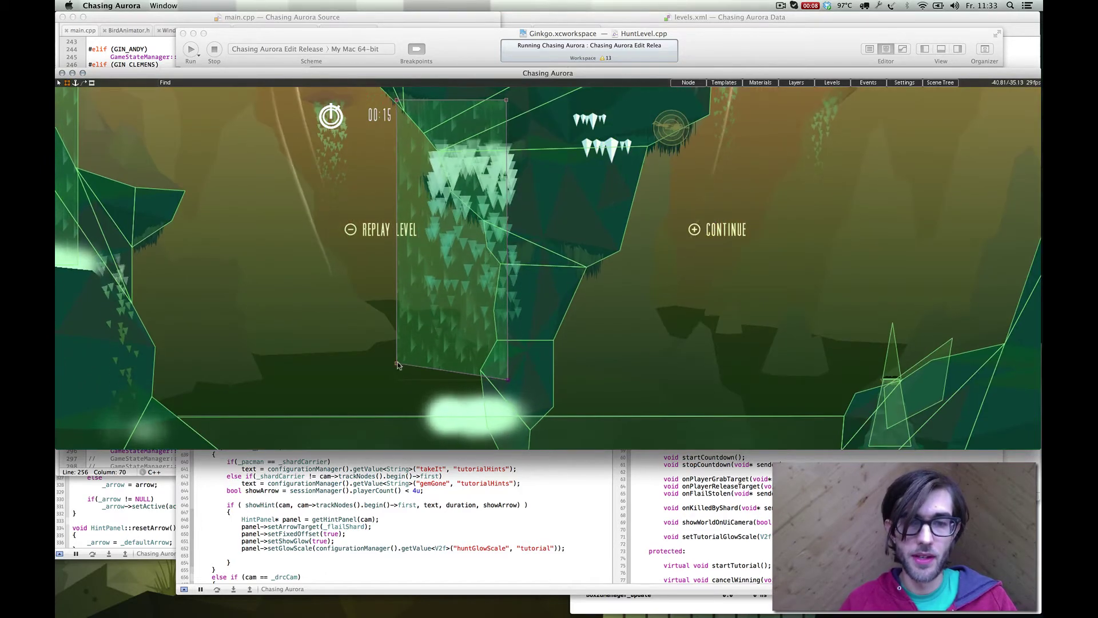
{"action": "left_click_drag", "start_coordinate": [397, 363], "coordinate": [399, 380]}
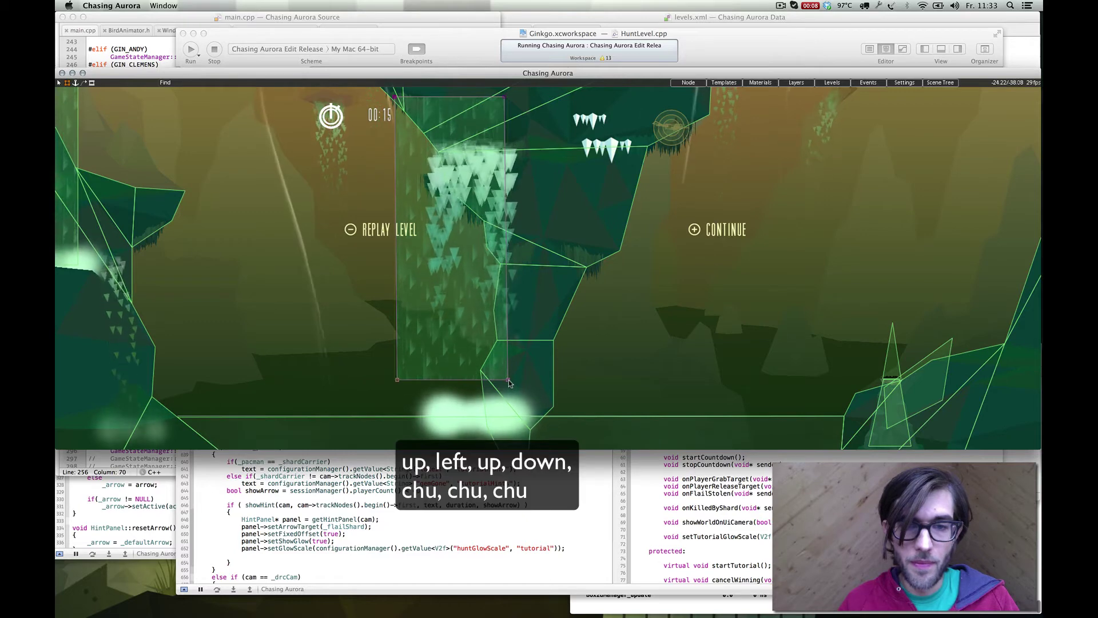
{"action": "left_click_drag", "start_coordinate": [509, 379], "coordinate": [507, 416]}
Reselect the waterfall beside its splash cloud and switch back to editing its outline points.
{"action": "middle_click_drag", "start_coordinate": [539, 281], "coordinate": [581, 342]}
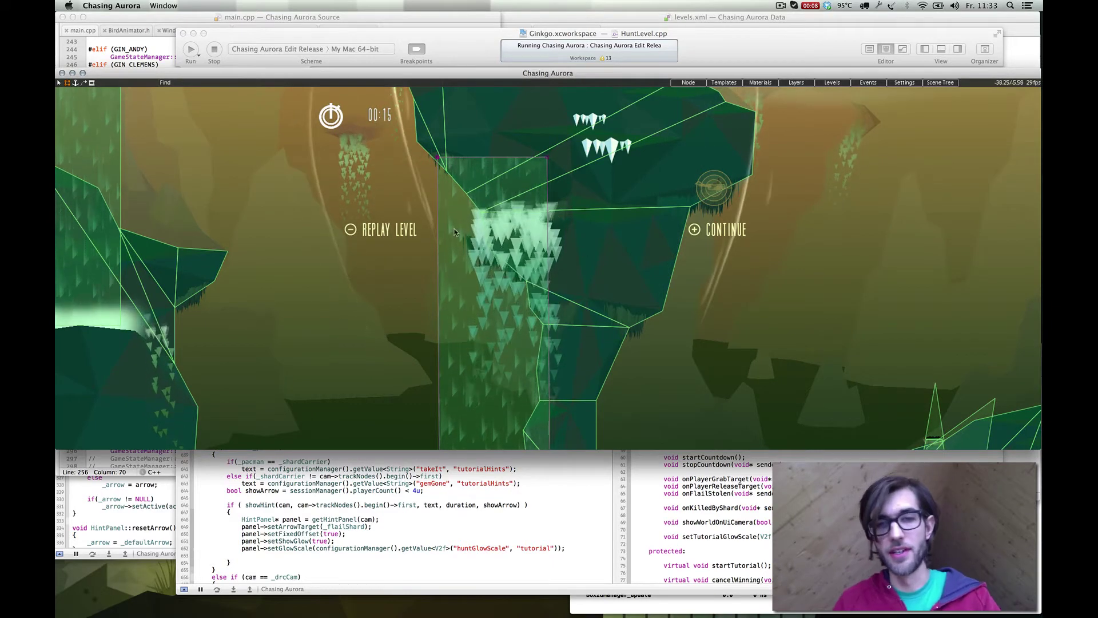
{"action": "middle_click_drag", "start_coordinate": [498, 324], "coordinate": [493, 200]}
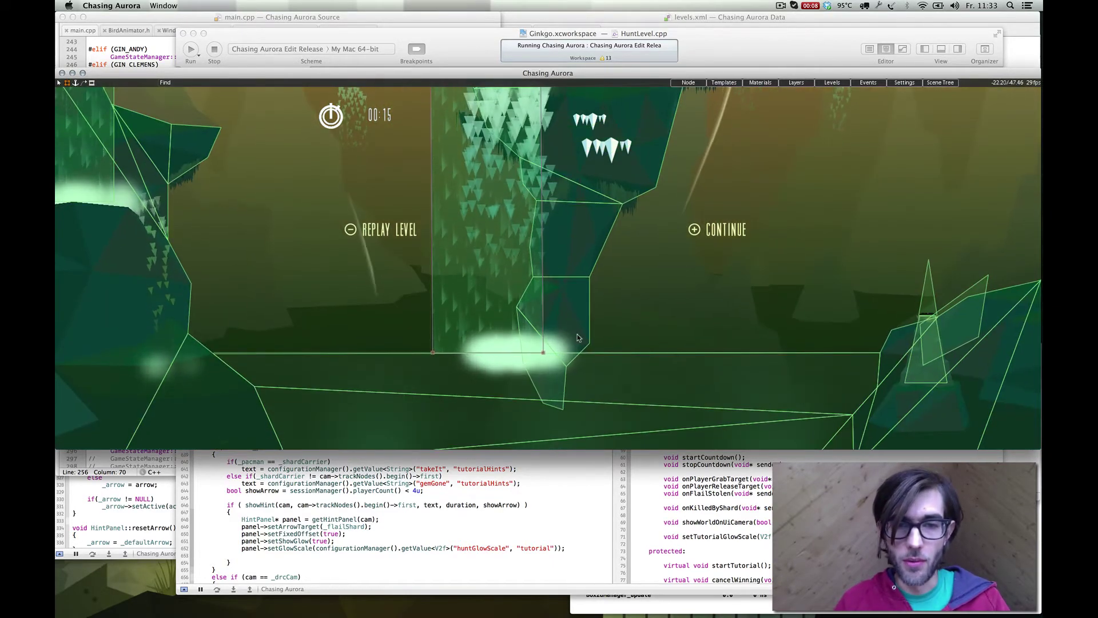
{"action": "left_click", "coordinate": [496, 305]}
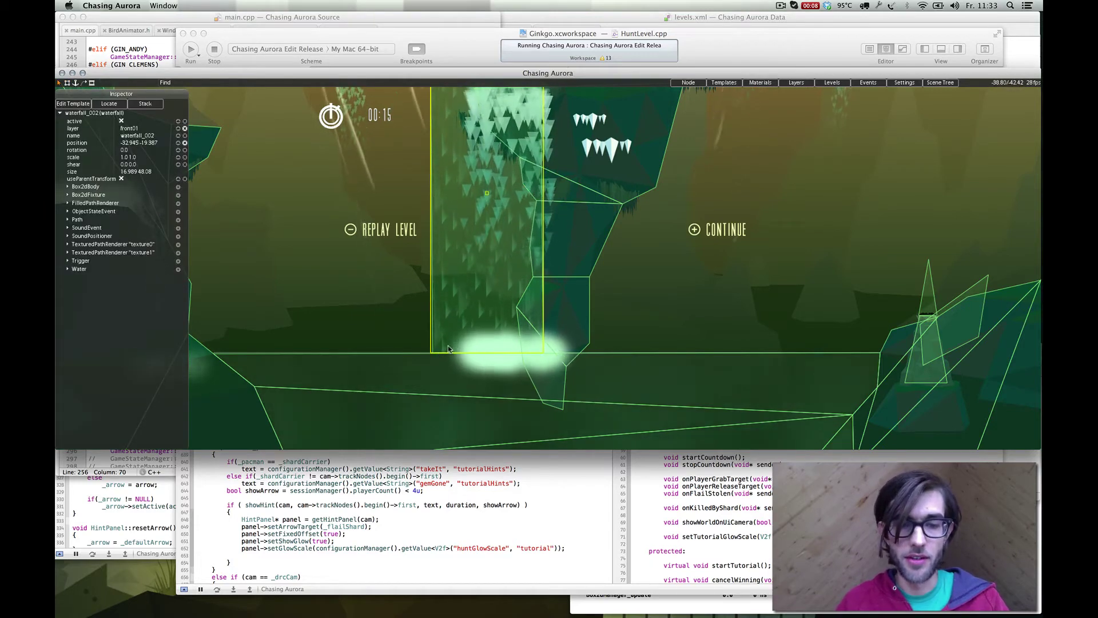
{"action": "key", "text": "Tab"}
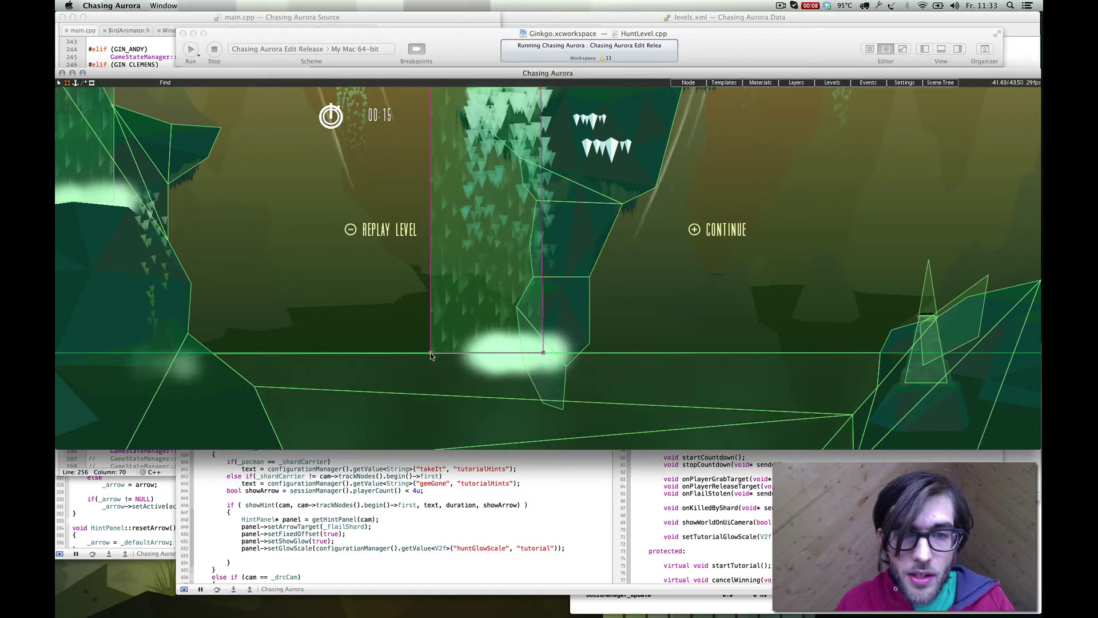
{"action": "scroll", "coordinate": [468, 269], "scroll_direction": "down", "scroll_amount": 3}
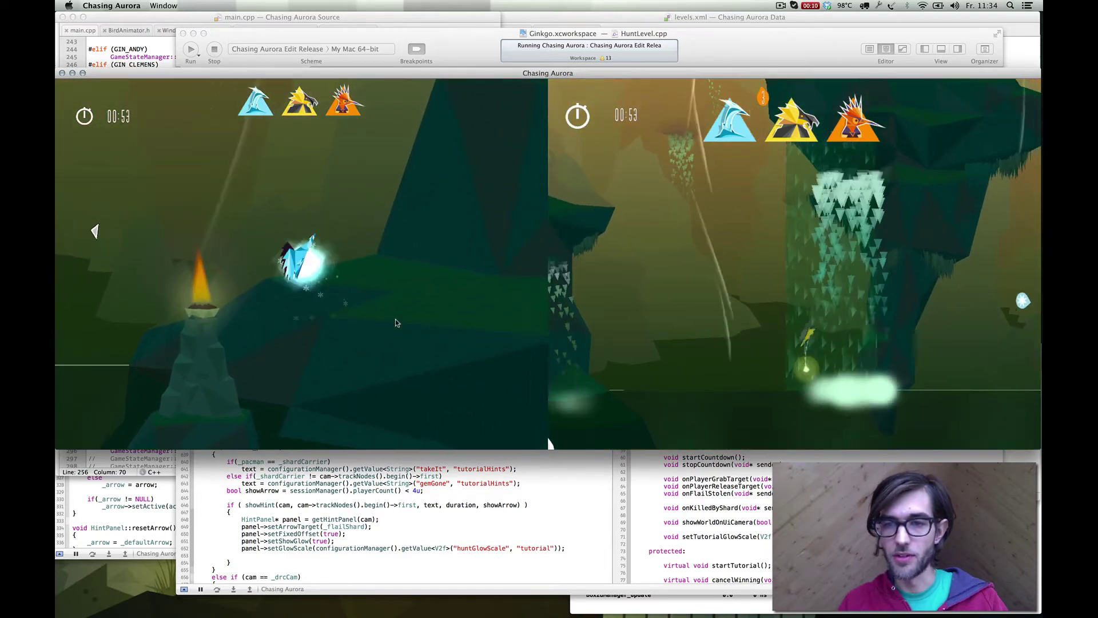
Return to the editor, choose the select tool, and show waterfall_002's properties.
{"action": "key", "text": "Tab"}
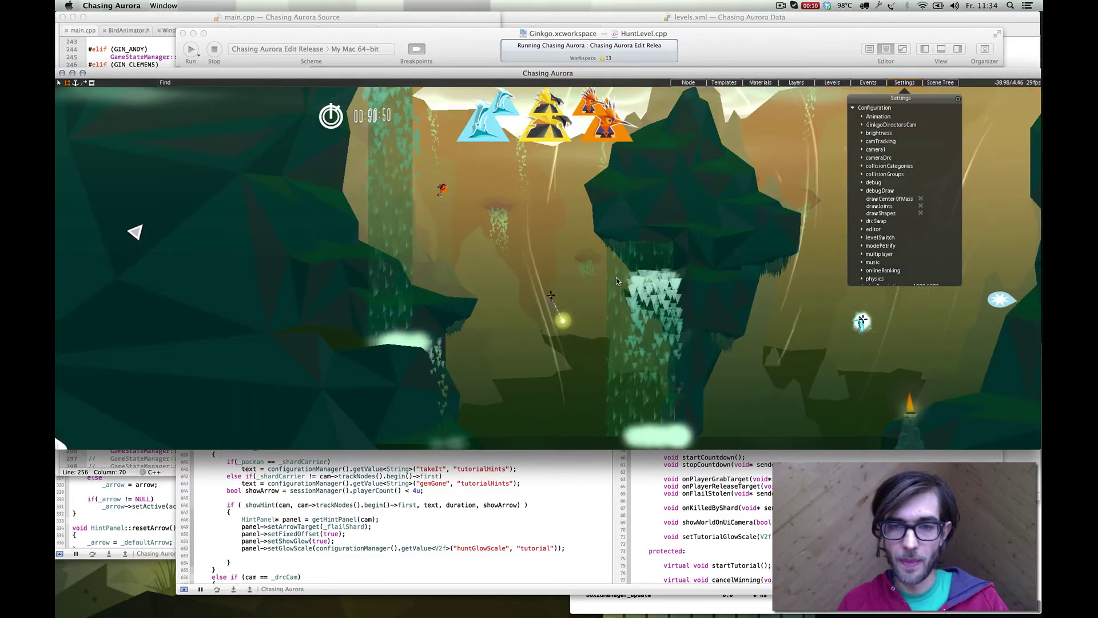
{"action": "left_click", "coordinate": [616, 277]}
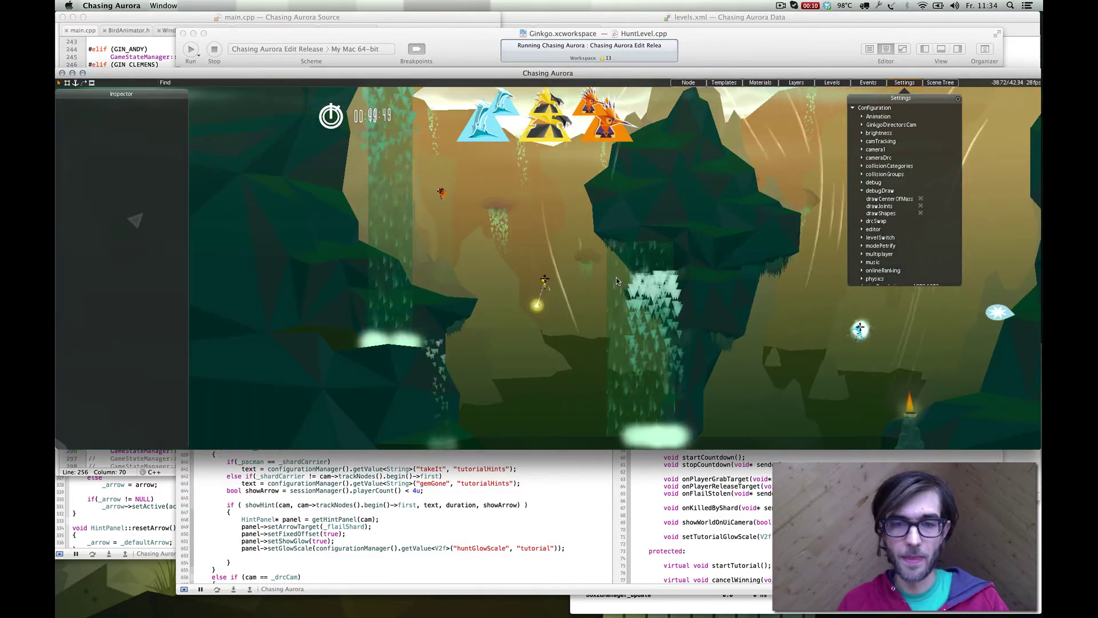
{"action": "left_click", "coordinate": [610, 402]}
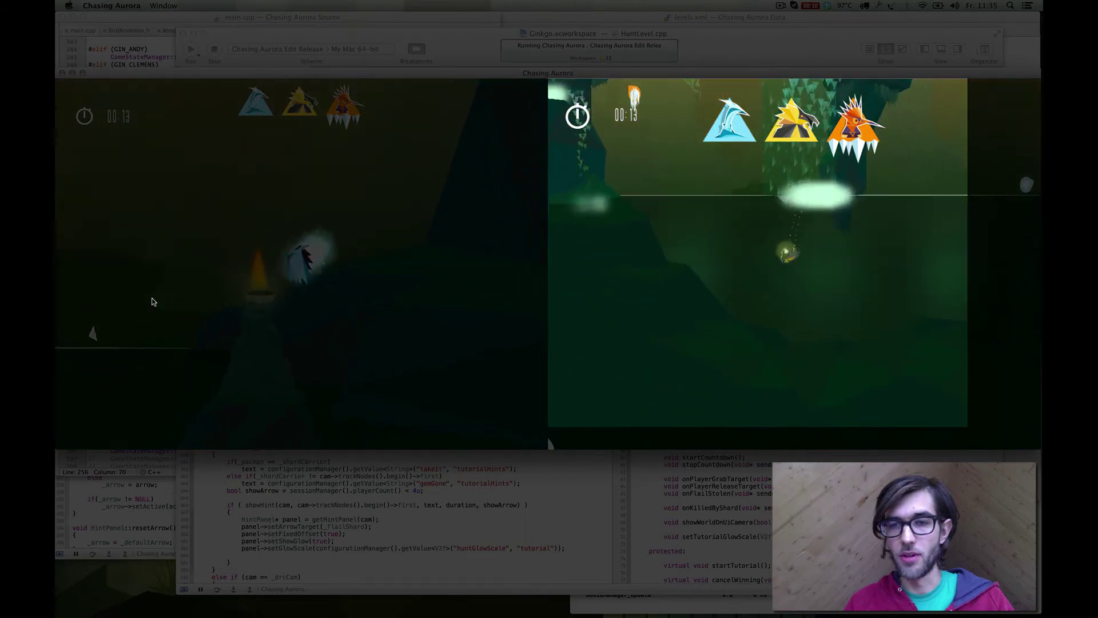
Toggle the level editor on, off, and on again over the Hunt round.
{"action": "key", "text": "Tab"}
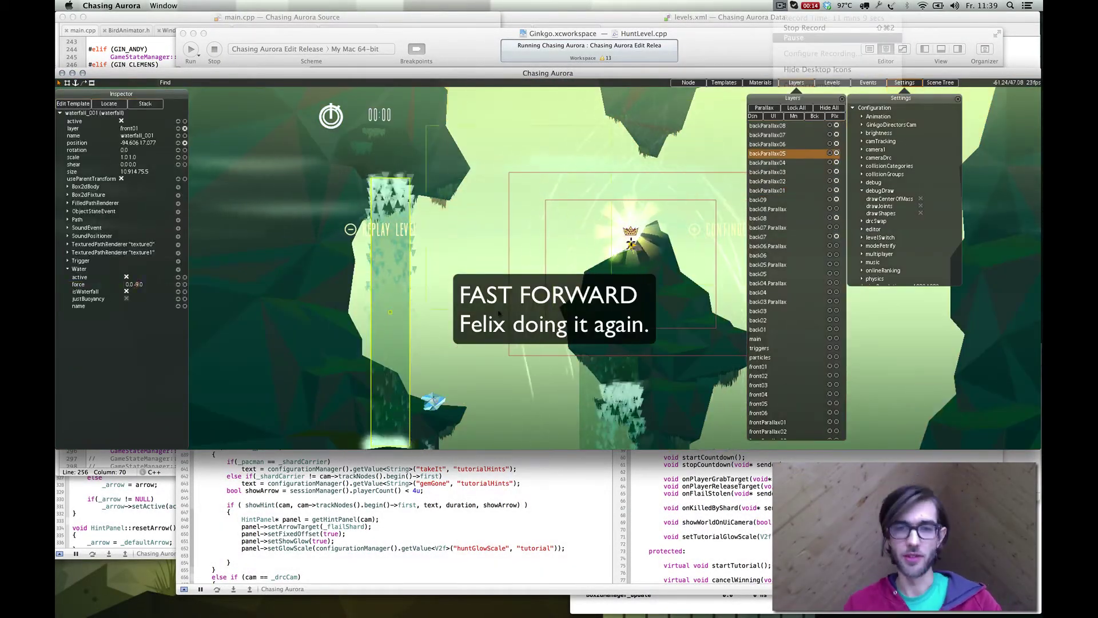
{"action": "key", "text": "Tab"}
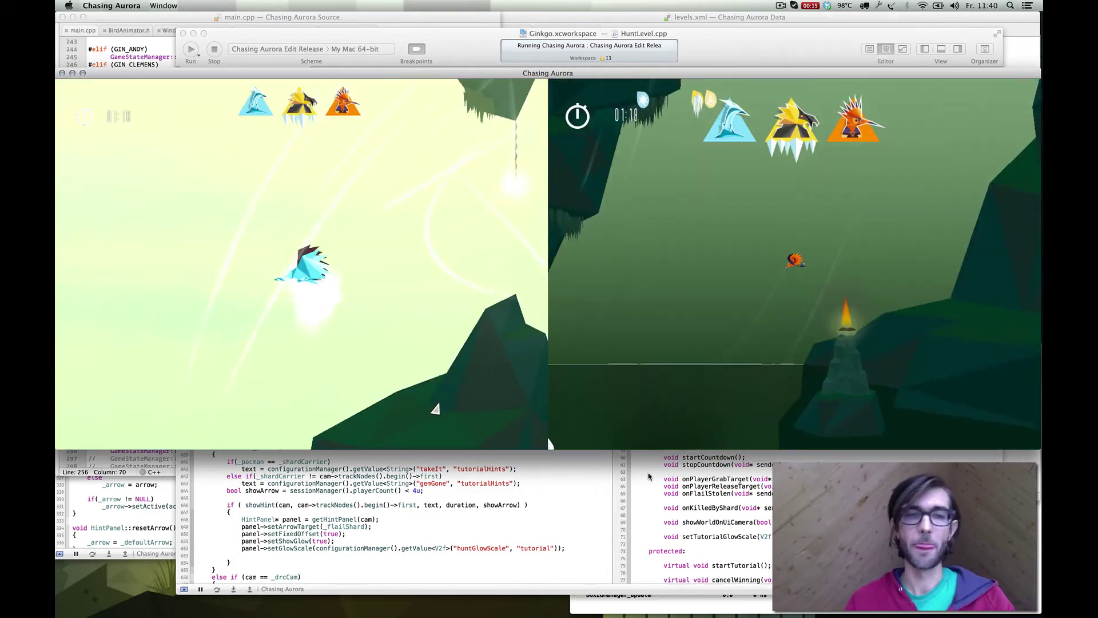
{"action": "key", "text": "Tab"}
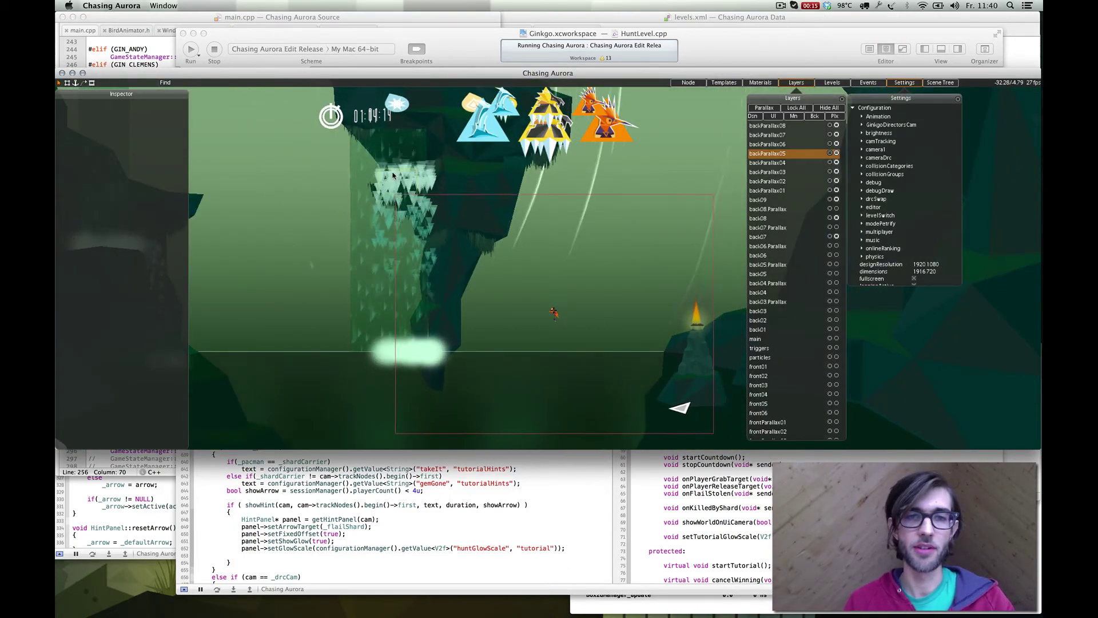
Select sprite_006 at the waterfall top, then search 'waterfa' and pick waterFallClouds_001.
{"action": "left_click", "coordinate": [426, 167]}
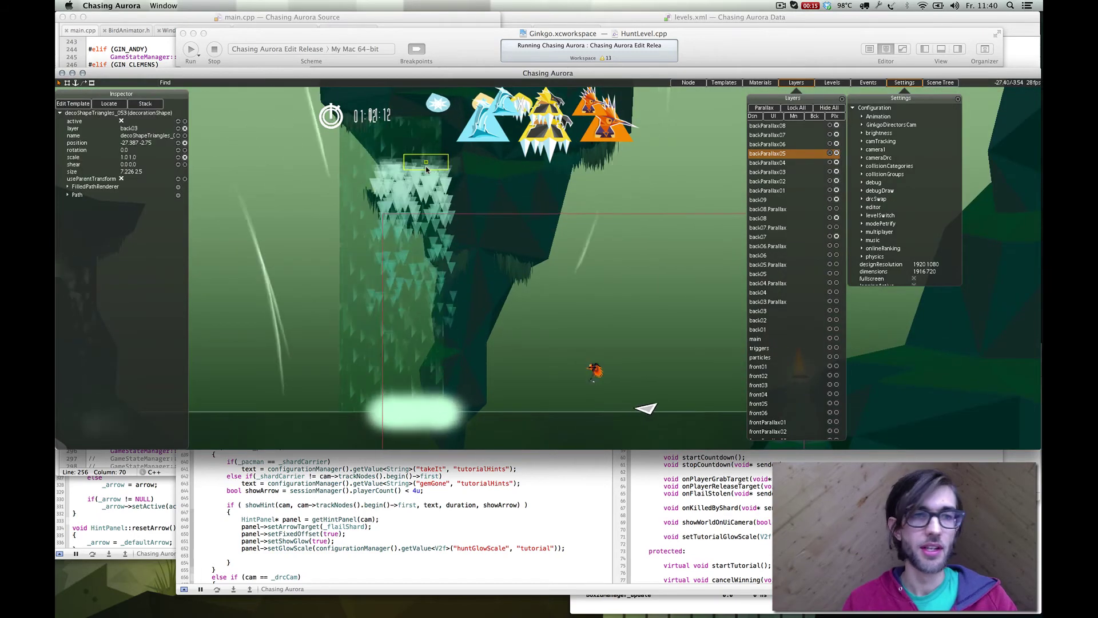
{"action": "left_click", "coordinate": [403, 173]}
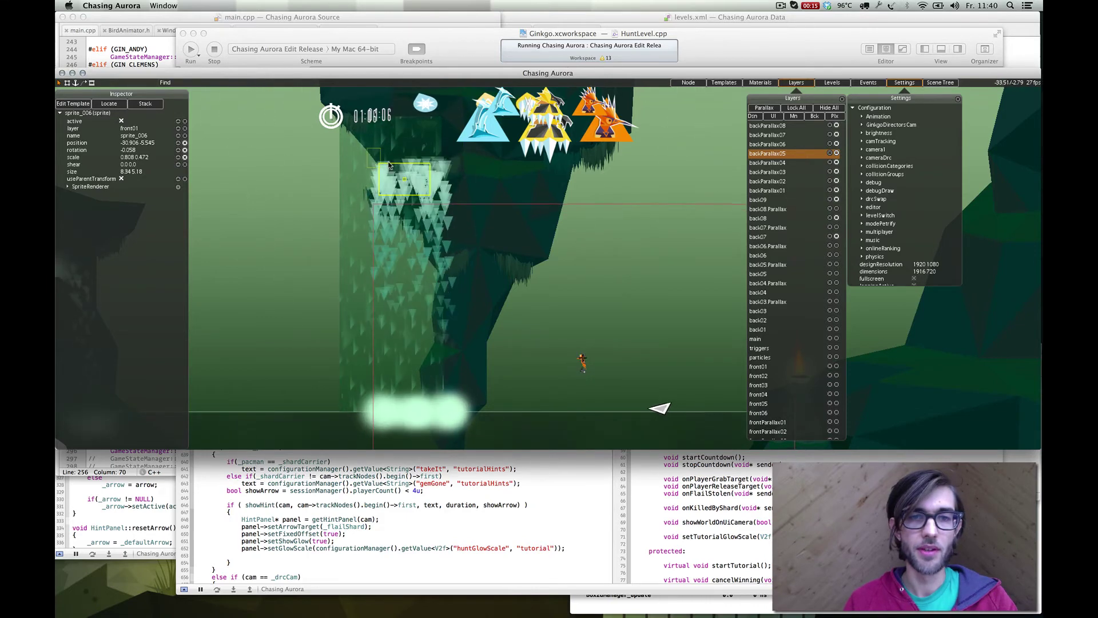
{"action": "left_click", "coordinate": [244, 83]}
{"action": "type", "text": "w"}
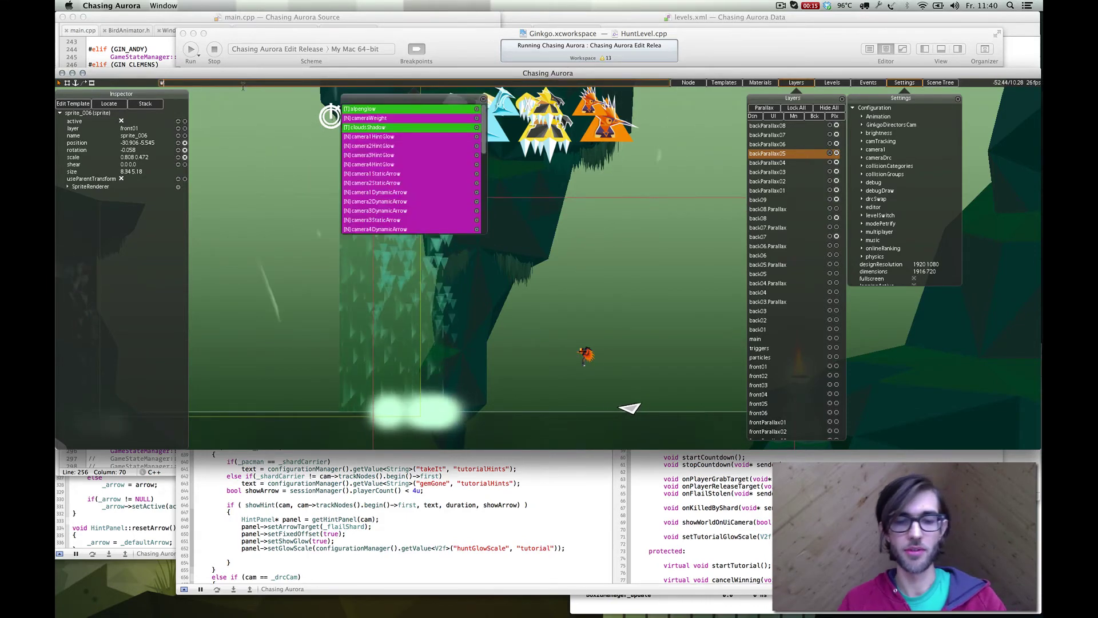
{"action": "type", "text": "aterfall"}
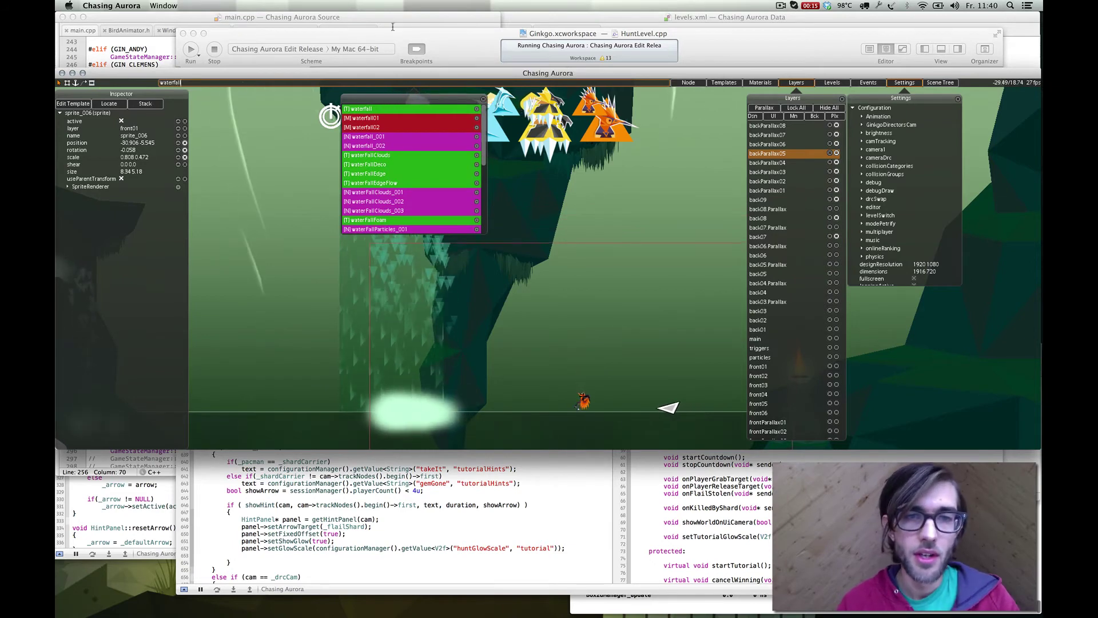
{"action": "left_click", "coordinate": [377, 194]}
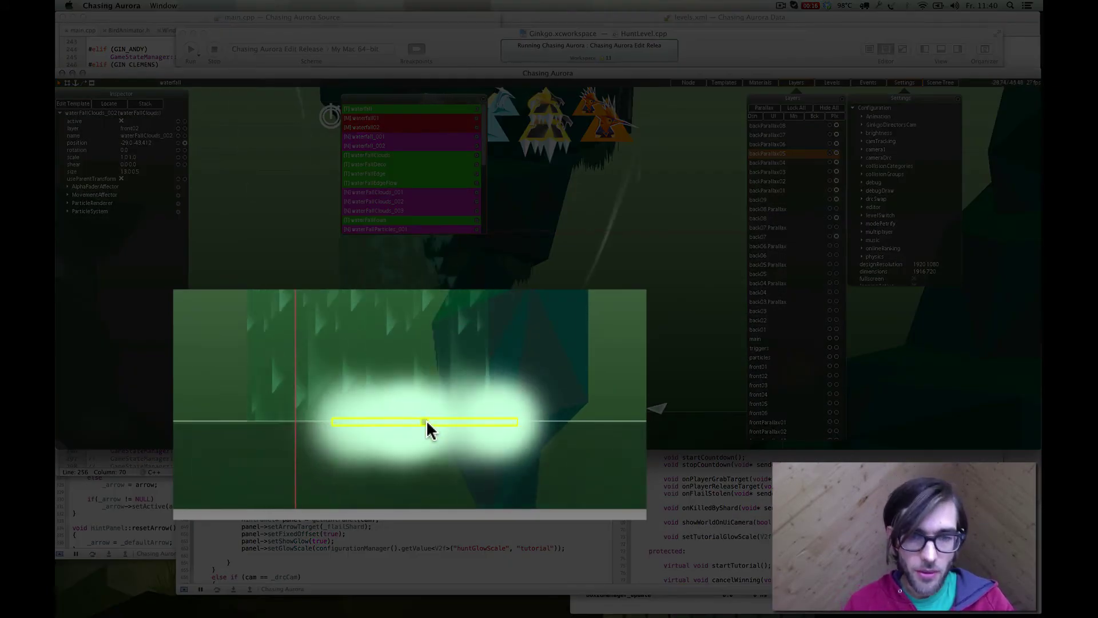
Move waterFallClouds_001 left and stretch it wider with its resize handles.
{"action": "left_click_drag", "start_coordinate": [424, 420], "coordinate": [319, 422]}
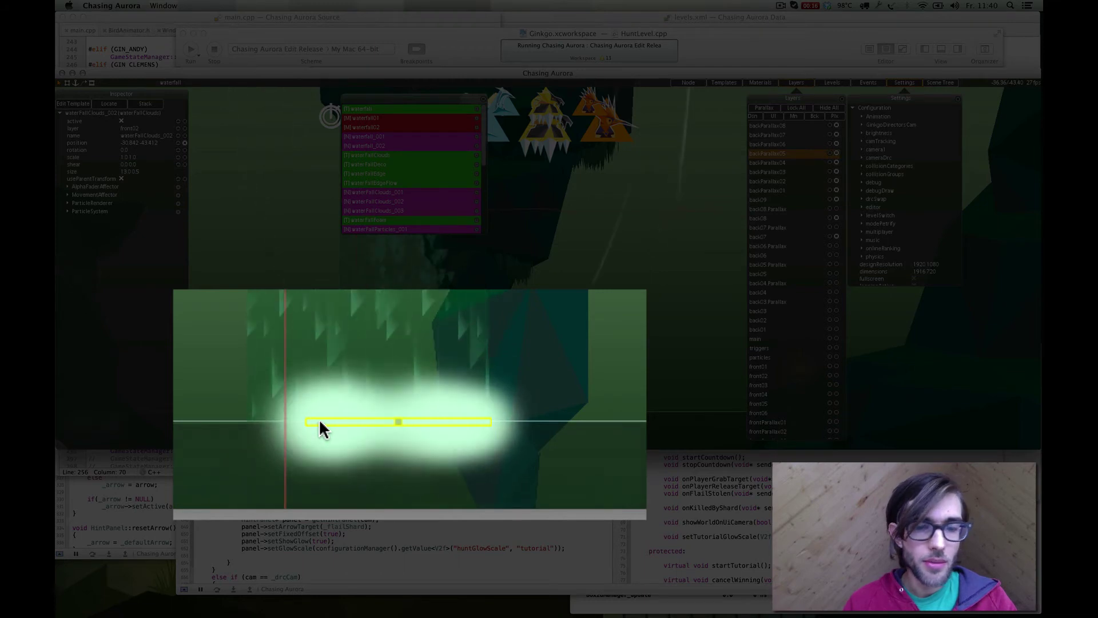
{"action": "key", "text": "Escape"}
{"action": "left_click", "coordinate": [316, 429]}
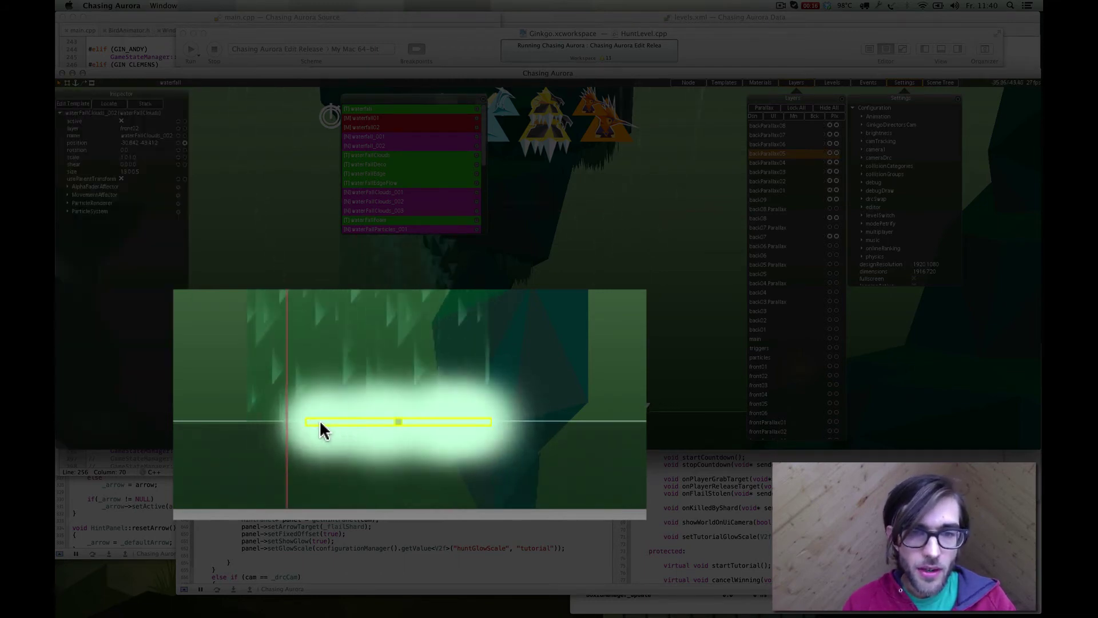
{"action": "left_click", "coordinate": [306, 419]}
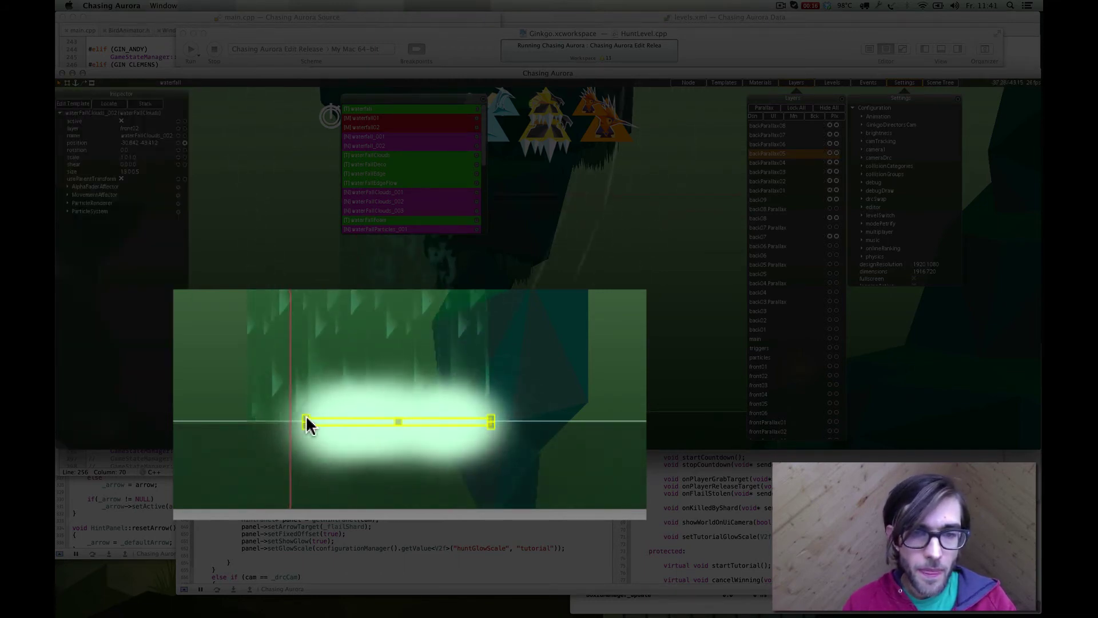
{"action": "mouse_move", "coordinate": [296, 418]}
{"action": "left_mouse_down"}
{"action": "mouse_move", "coordinate": [270, 417]}
{"action": "mouse_move", "coordinate": [279, 418]}
{"action": "left_mouse_up"}
{"action": "left_click_drag", "start_coordinate": [372, 419], "coordinate": [394, 420]}
Select waterFallClouds_002 from the search results and shift it slightly left.
{"action": "left_click", "coordinate": [394, 419]}
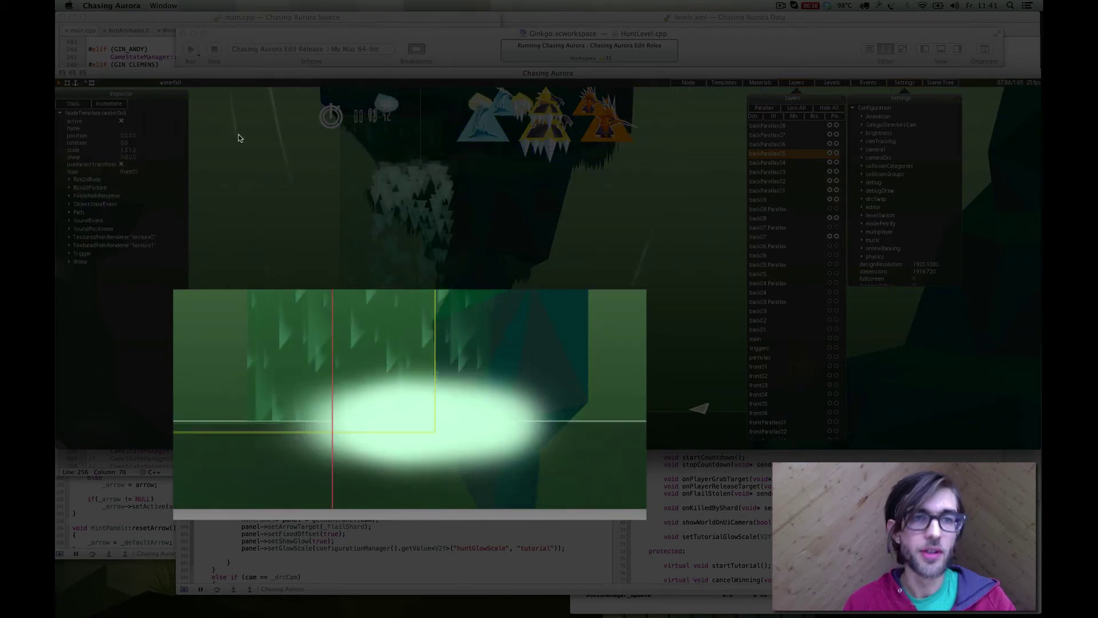
{"action": "left_click", "coordinate": [203, 82]}
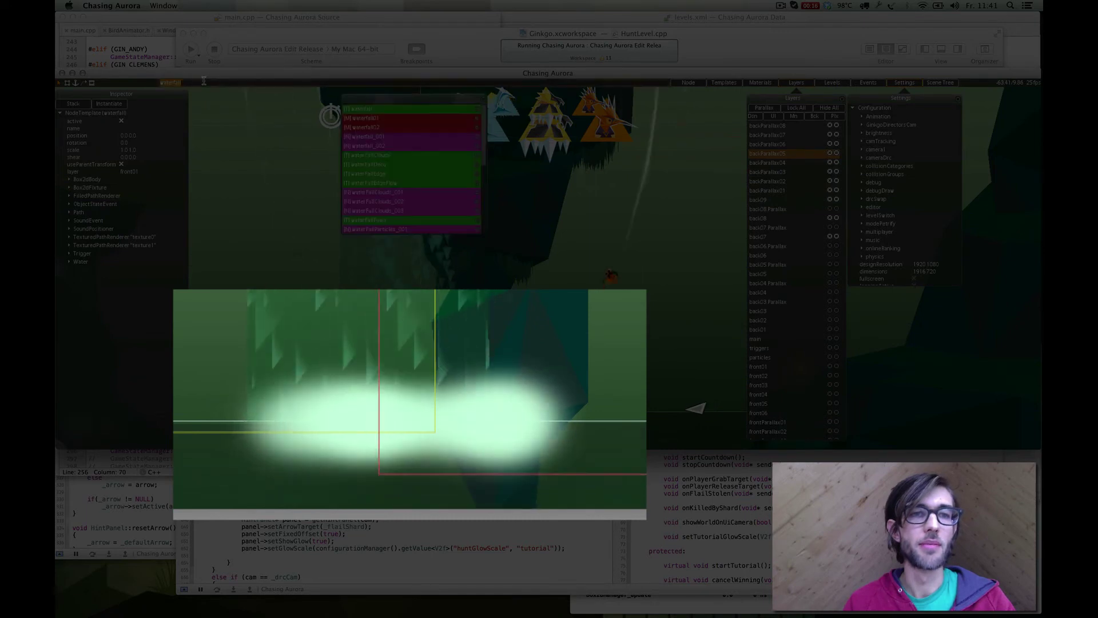
{"action": "left_click", "coordinate": [393, 193]}
{"action": "left_click", "coordinate": [394, 202]}
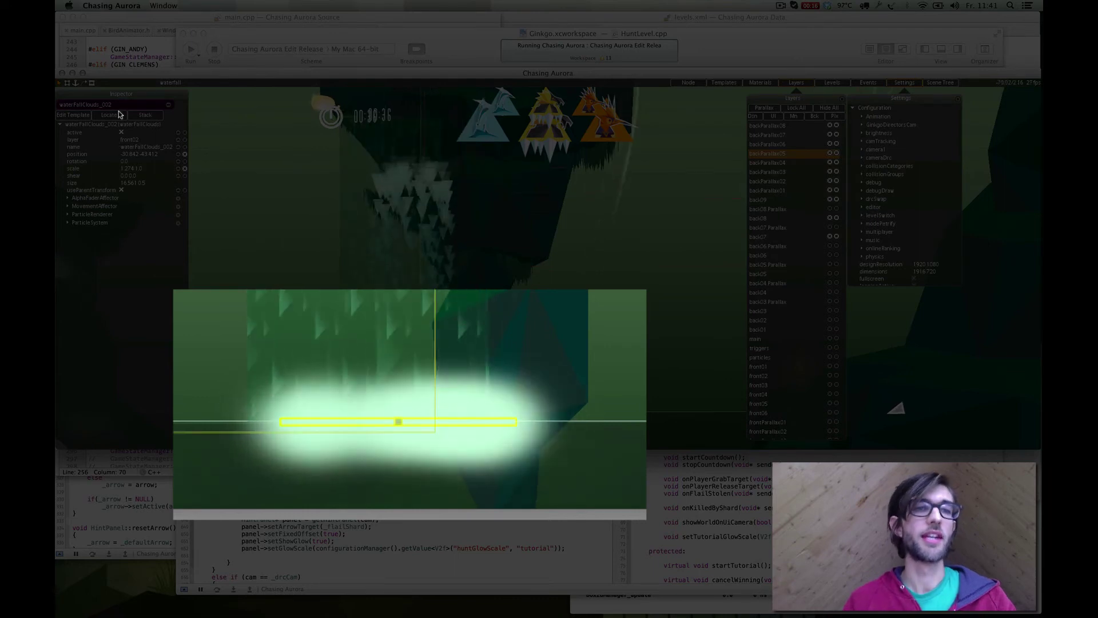
{"action": "left_click", "coordinate": [232, 187]}
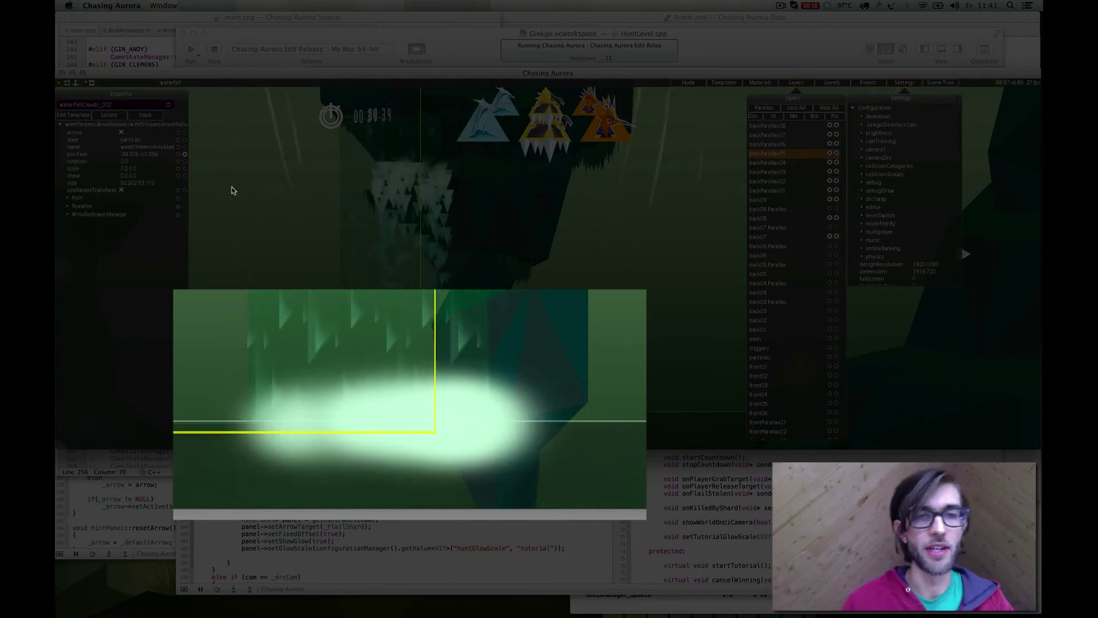
{"action": "left_click", "coordinate": [119, 104]}
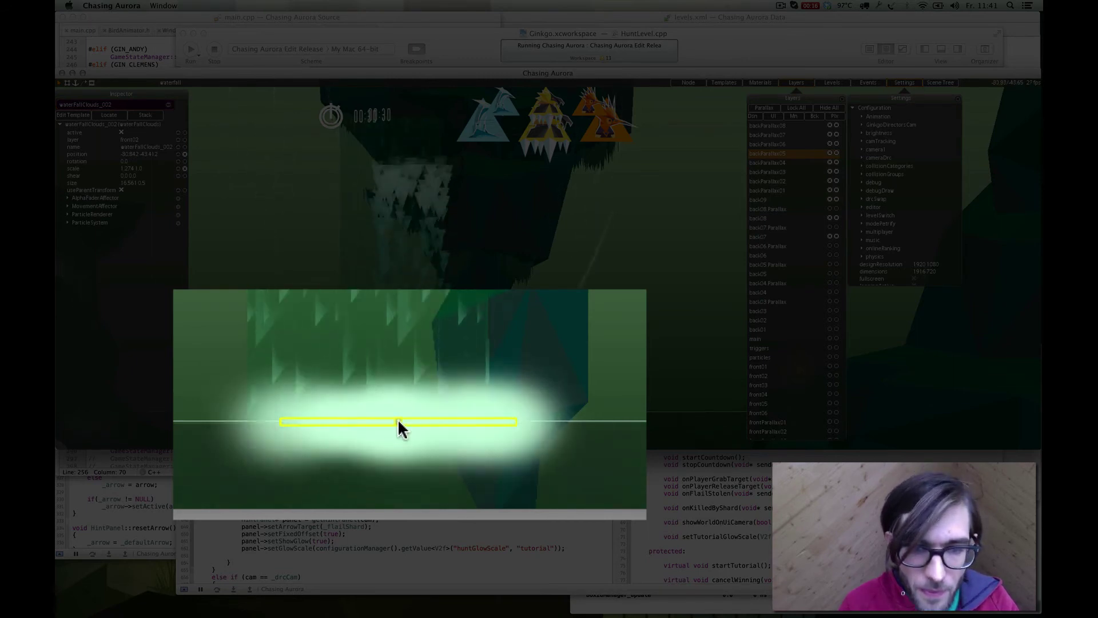
{"action": "left_click_drag", "start_coordinate": [393, 419], "coordinate": [370, 420]}
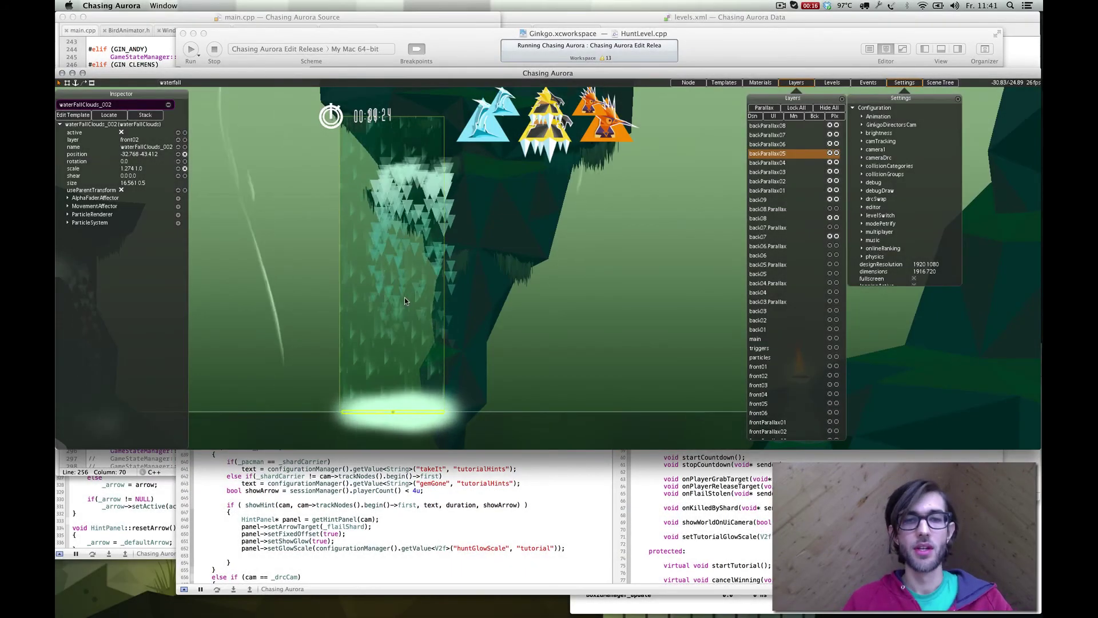
Select waterFallParticles_002 from the waterfall search results and pan the view to it.
{"action": "left_click", "coordinate": [277, 83]}
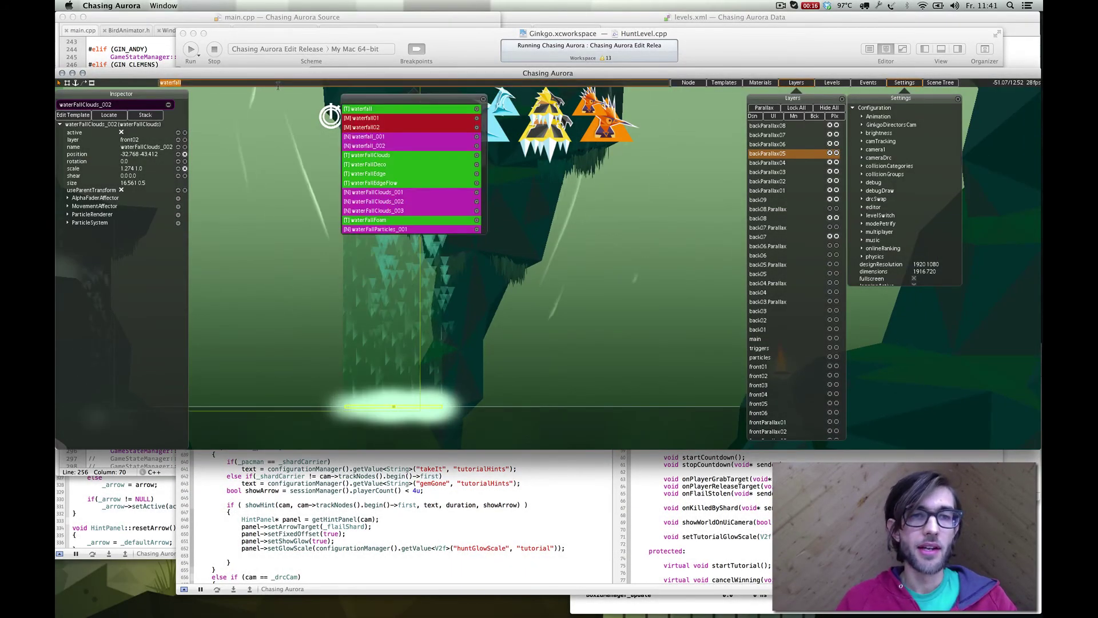
{"action": "scroll", "coordinate": [433, 181], "scroll_direction": "down", "scroll_amount": 2}
{"action": "left_click", "coordinate": [402, 224]}
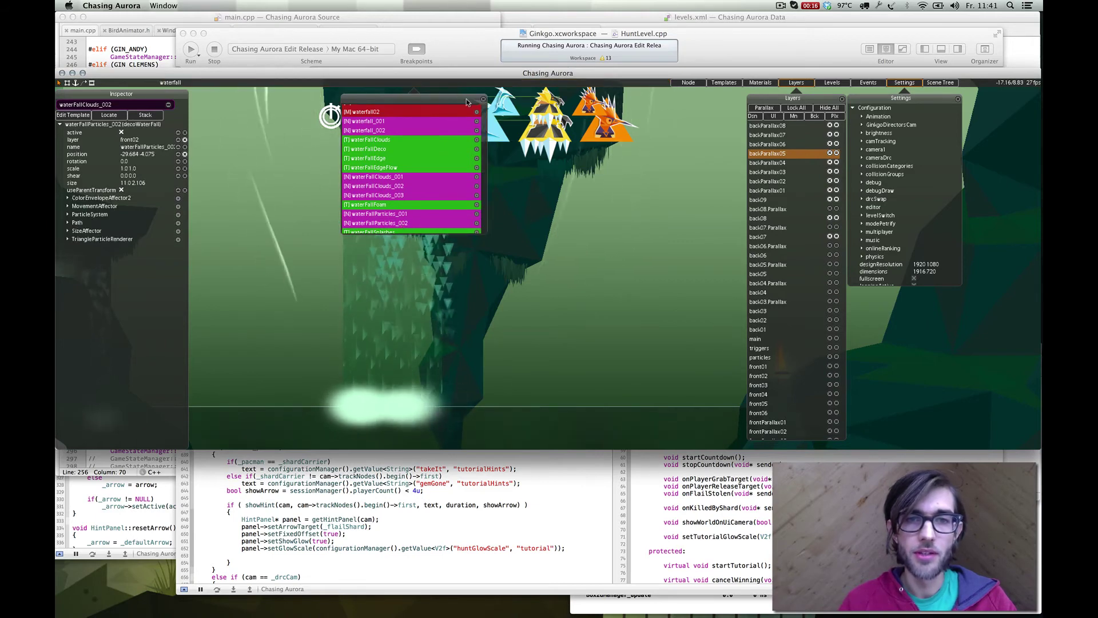
{"action": "middle_click_drag", "start_coordinate": [576, 213], "coordinate": [441, 250]}
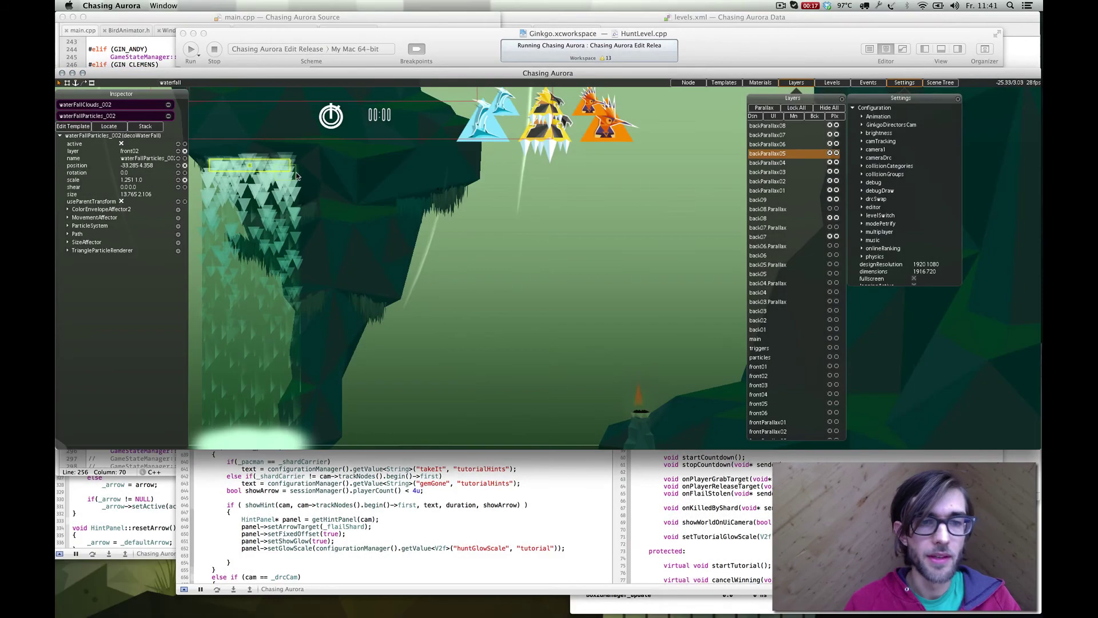
Zoom out and unhide the backParallax08, 07, 06 and 04 background layers.
{"action": "scroll", "coordinate": [297, 176], "scroll_direction": "down", "scroll_amount": 4}
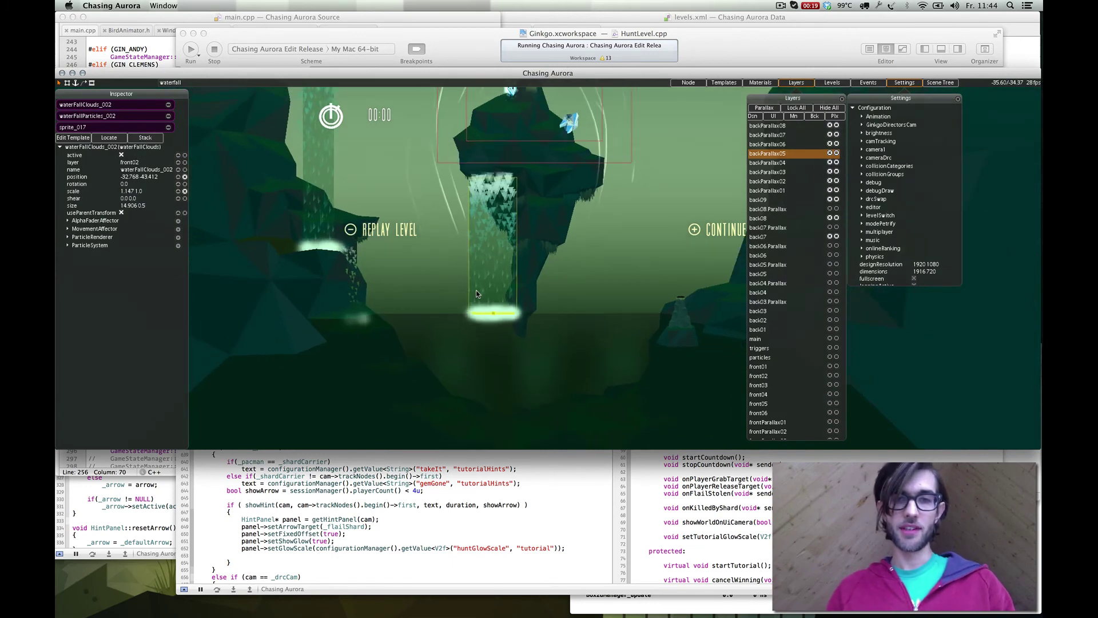
{"action": "middle_click_drag", "start_coordinate": [476, 292], "coordinate": [443, 355]}
{"action": "scroll", "coordinate": [563, 251], "scroll_direction": "down", "scroll_amount": 3}
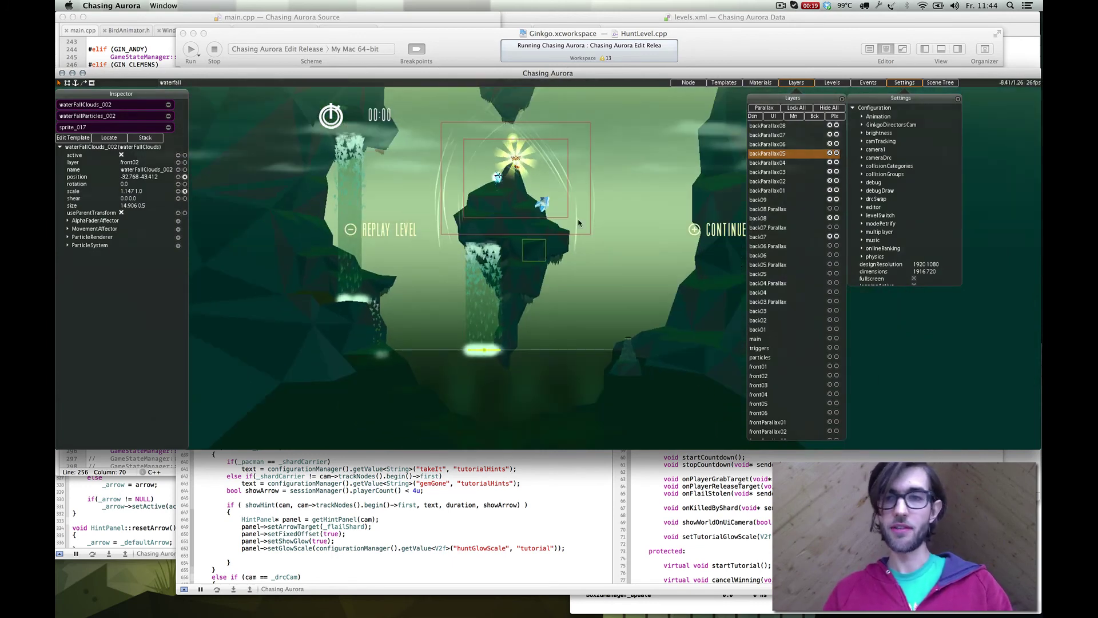
{"action": "left_click", "coordinate": [836, 135]}
{"action": "left_click", "coordinate": [836, 125]}
{"action": "left_click", "coordinate": [830, 126]}
{"action": "left_click", "coordinate": [830, 135]}
{"action": "left_click", "coordinate": [836, 144]}
{"action": "left_click", "coordinate": [830, 144]}
{"action": "left_click", "coordinate": [830, 162]}
{"action": "left_click", "coordinate": [836, 163]}
Unhide the backParallax03, 02, 01, back09 and back08 layers.
{"action": "left_click", "coordinate": [830, 172]}
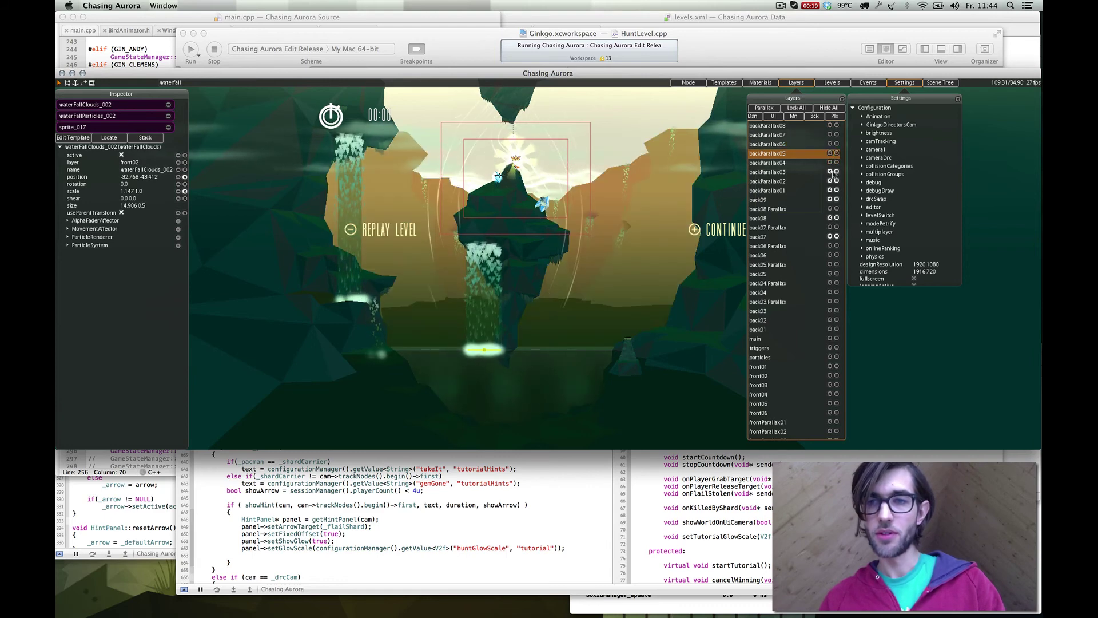
{"action": "left_click", "coordinate": [830, 180]}
{"action": "left_click", "coordinate": [836, 180]}
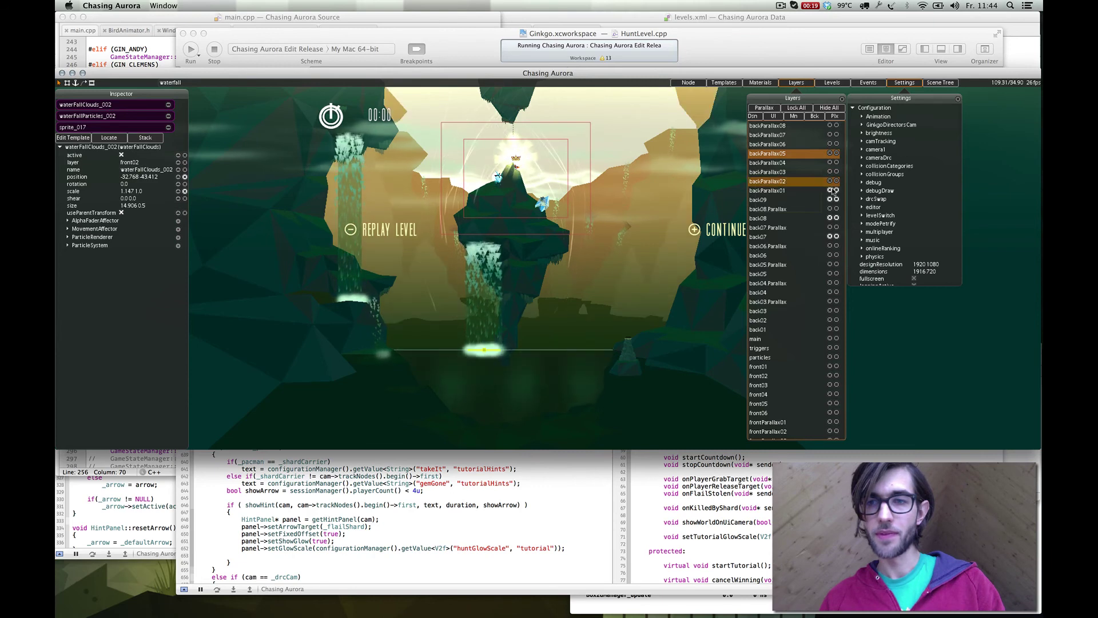
{"action": "left_click", "coordinate": [830, 190]}
{"action": "left_click", "coordinate": [836, 190]}
{"action": "left_click", "coordinate": [830, 199]}
{"action": "left_click", "coordinate": [836, 199]}
{"action": "left_click", "coordinate": [837, 217]}
{"action": "left_click", "coordinate": [829, 218]}
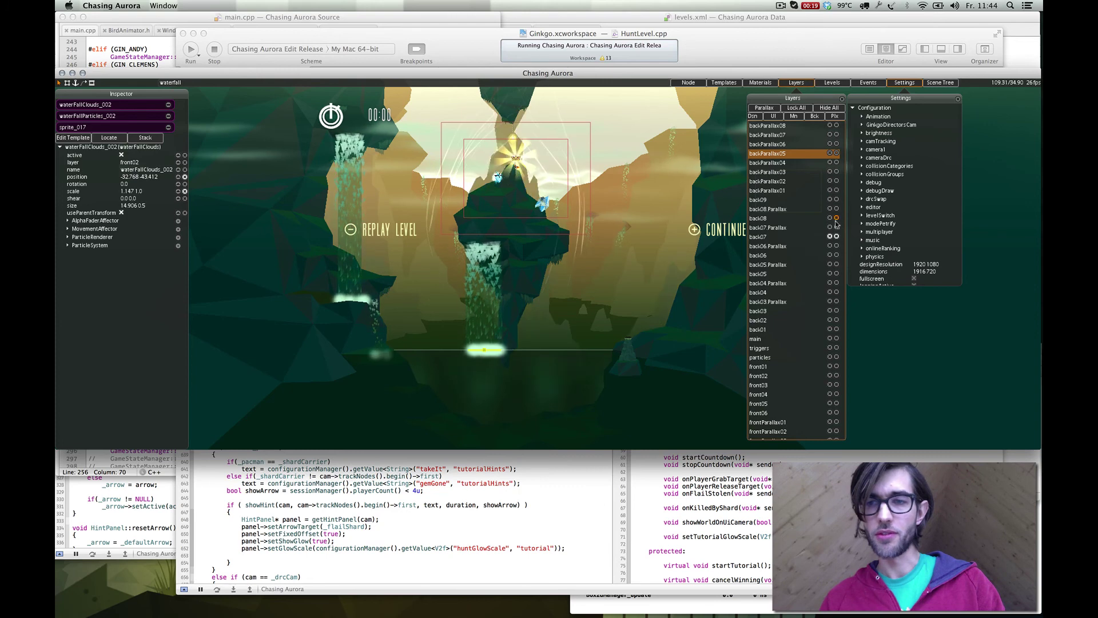
Scroll through the layer list to check it, then close the Layers panel.
{"action": "left_click", "coordinate": [818, 273]}
{"action": "scroll", "coordinate": [816, 275], "scroll_direction": "down", "scroll_amount": 3}
{"action": "scroll", "coordinate": [815, 275], "scroll_direction": "down", "scroll_amount": 1}
{"action": "scroll", "coordinate": [815, 273], "scroll_direction": "up", "scroll_amount": 5}
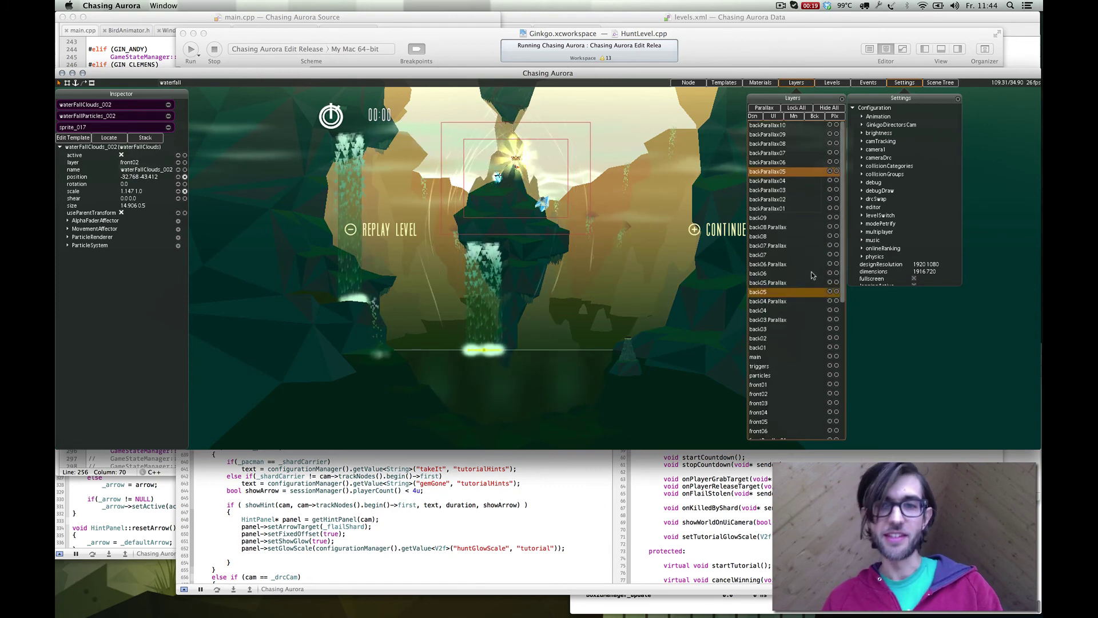
{"action": "left_click", "coordinate": [842, 99]}
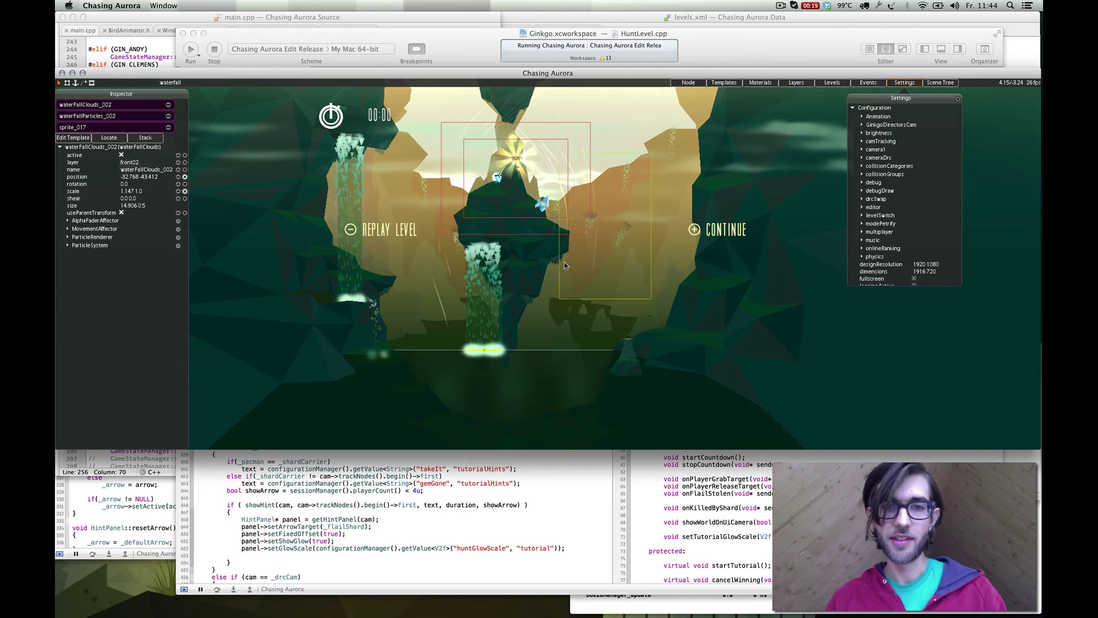